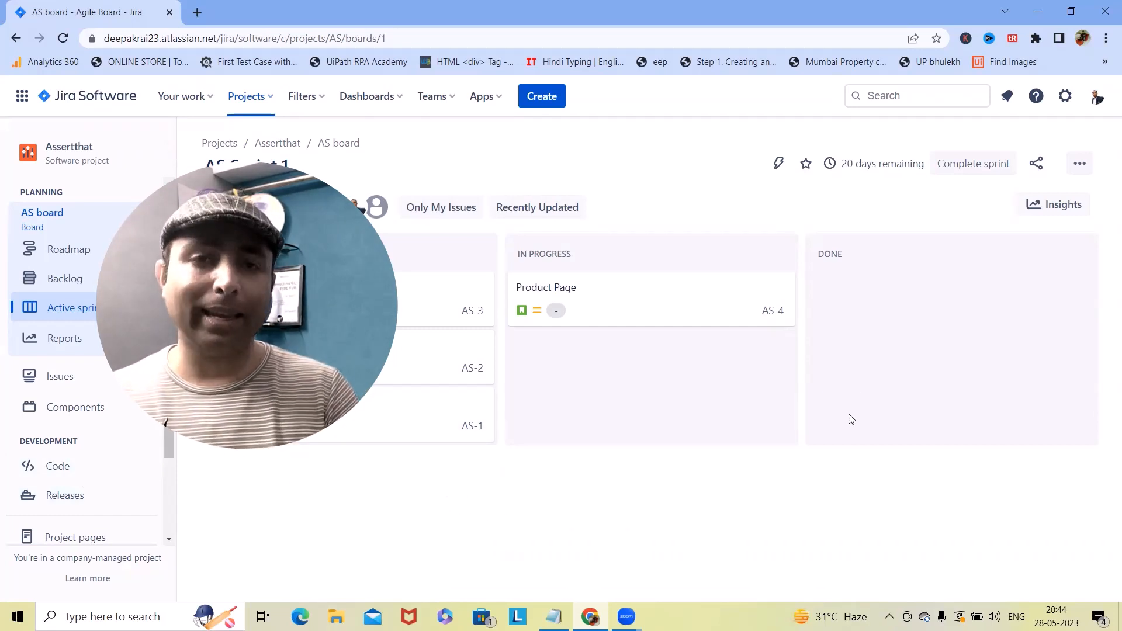
Open the sprint insights for AS Sprint 1 and review the sprint progress, sprint burndown and epic progress cards
left_click(1062, 214)
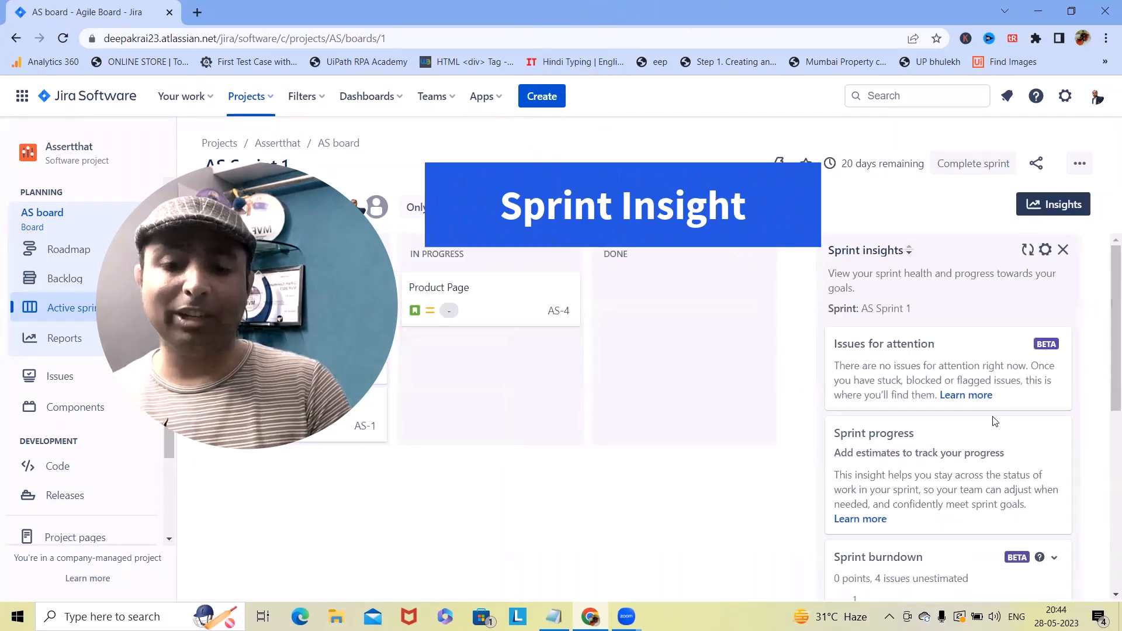
scroll(979, 439, "down", 3)
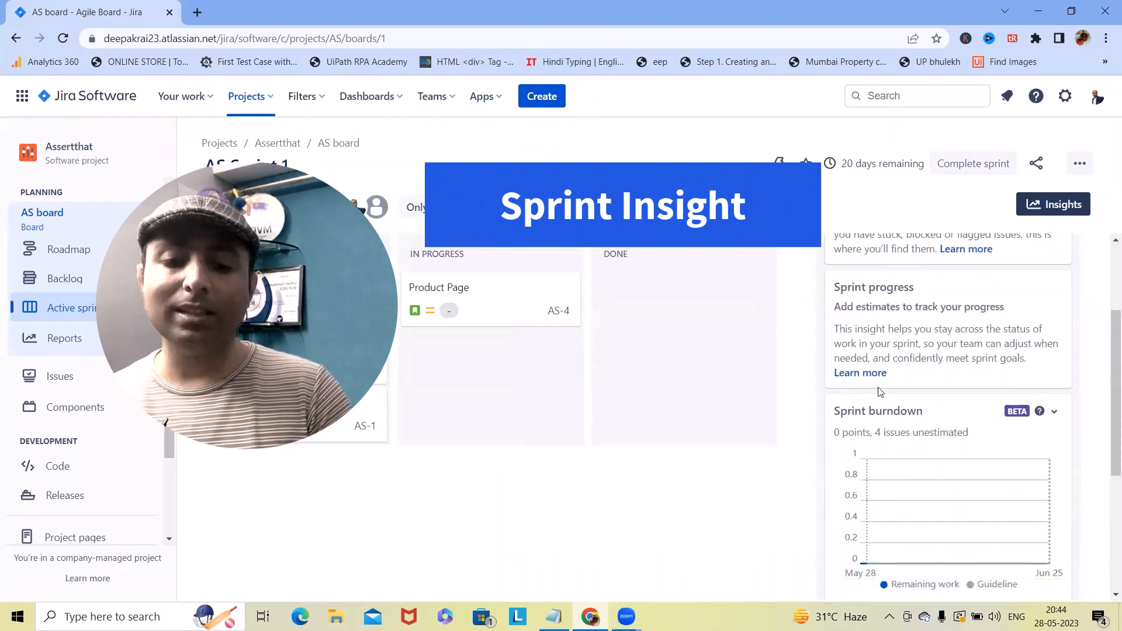
scroll(865, 396, "down", 4)
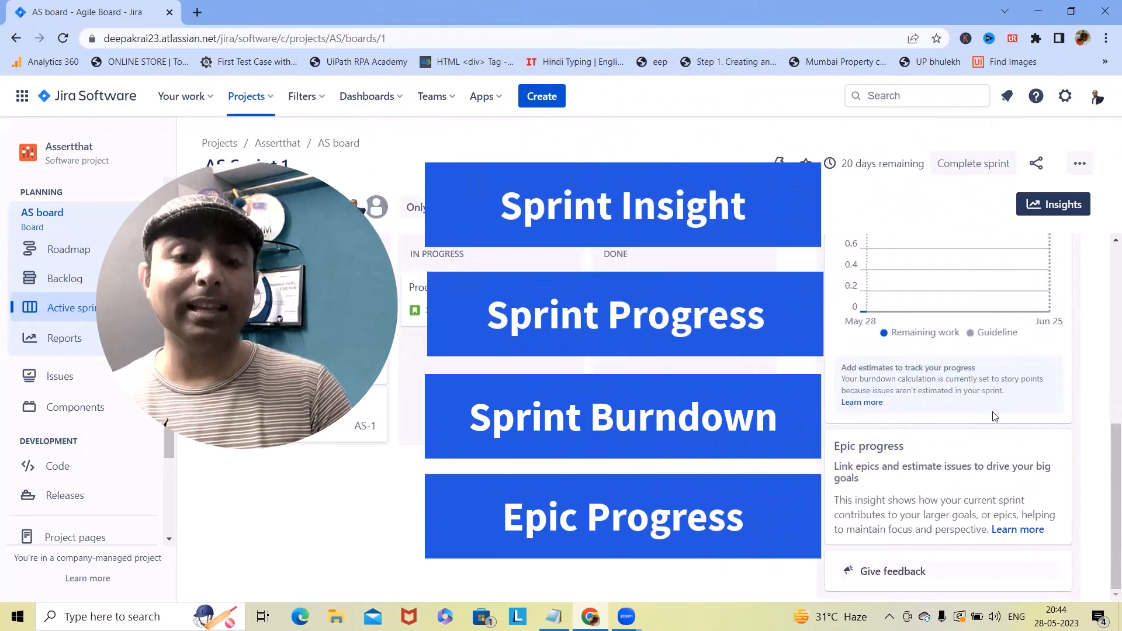
scroll(983, 434, "up", 8)
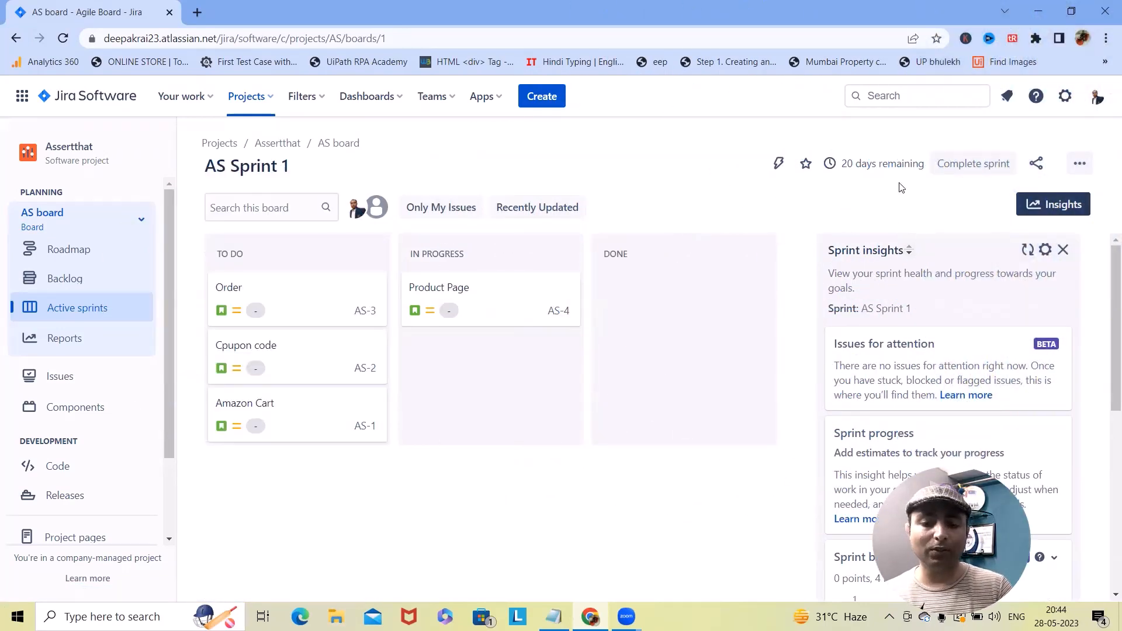
Open the insights settings from the sprint insights, review the available board insights, and return to the board
left_click(1046, 251)
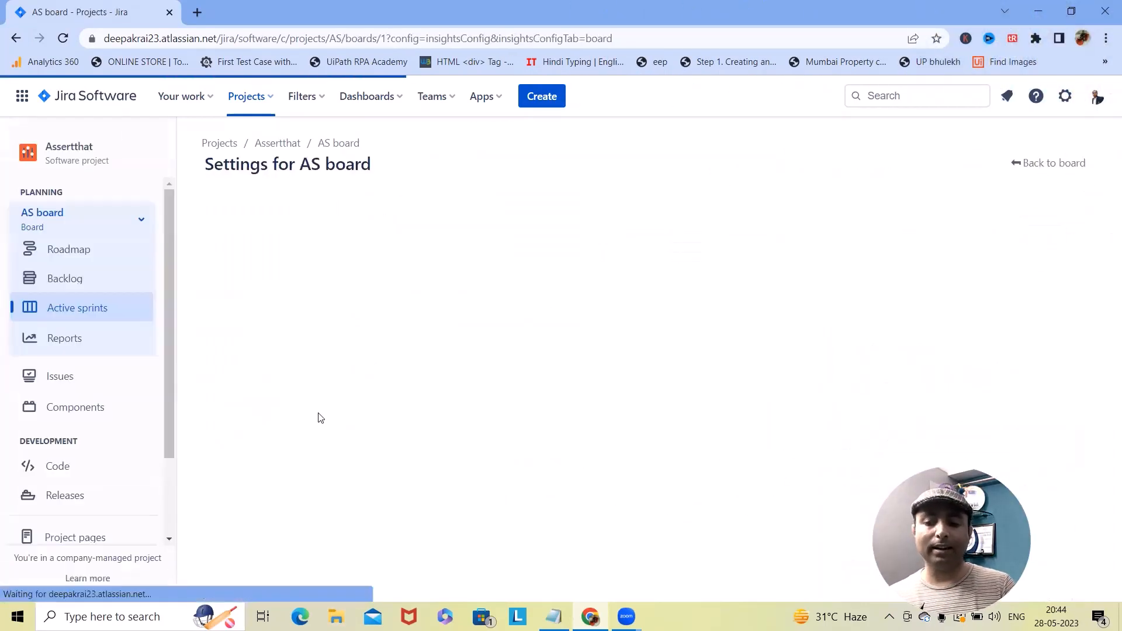
scroll(630, 391, "down", 2)
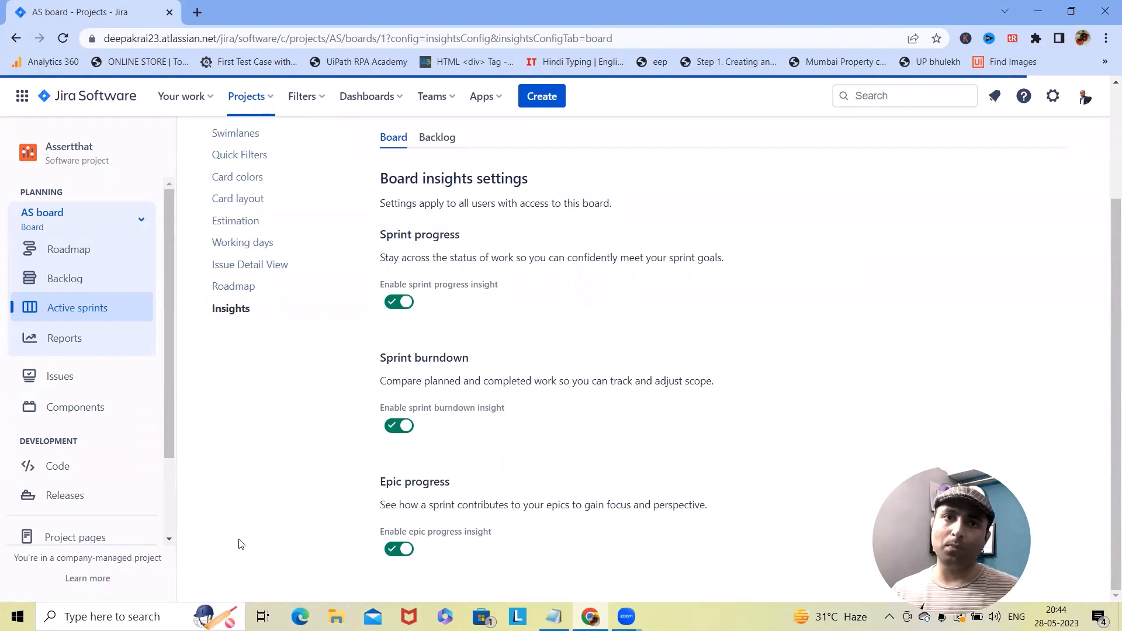
scroll(988, 284, "up", 2)
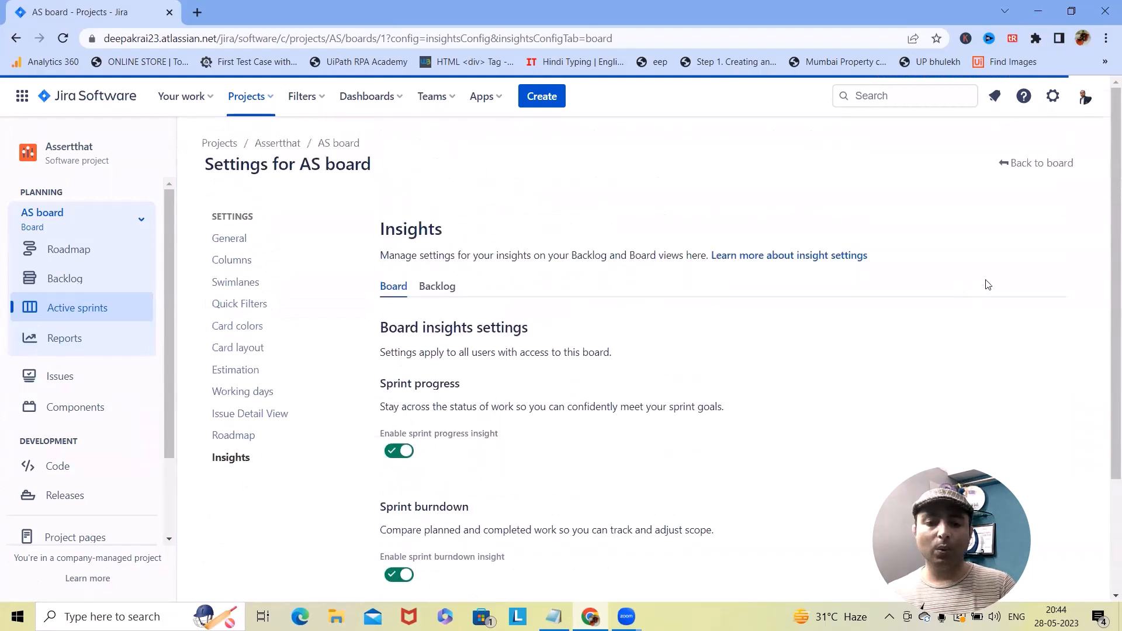
left_click(1034, 165)
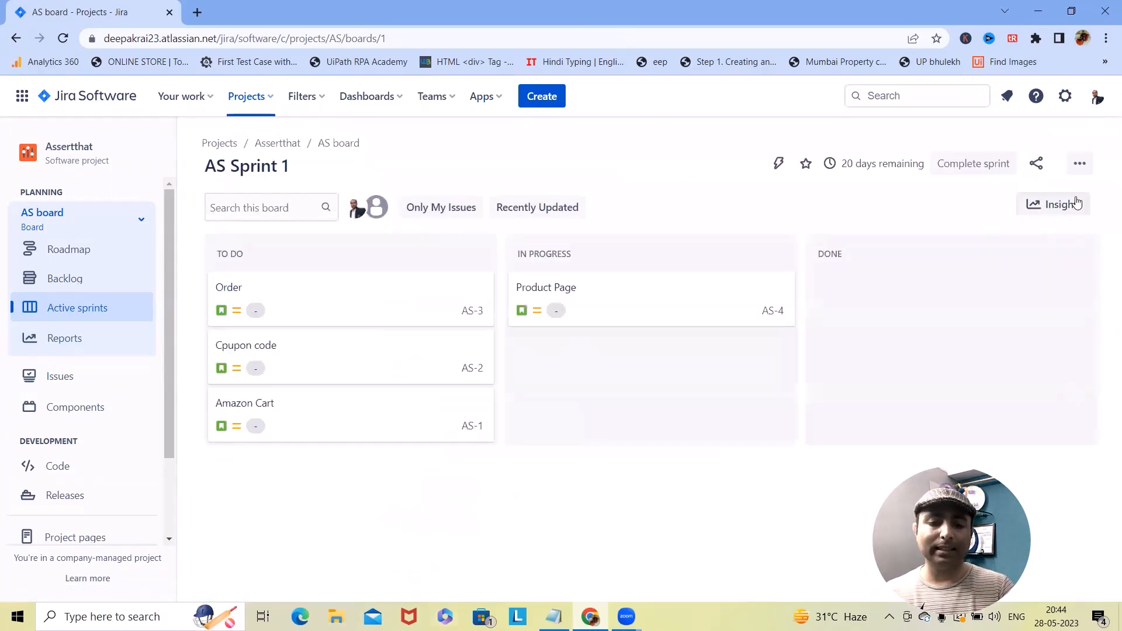
Disable the sprint progress insight in the AS board's insights settings and return to the board
left_click(1079, 163)
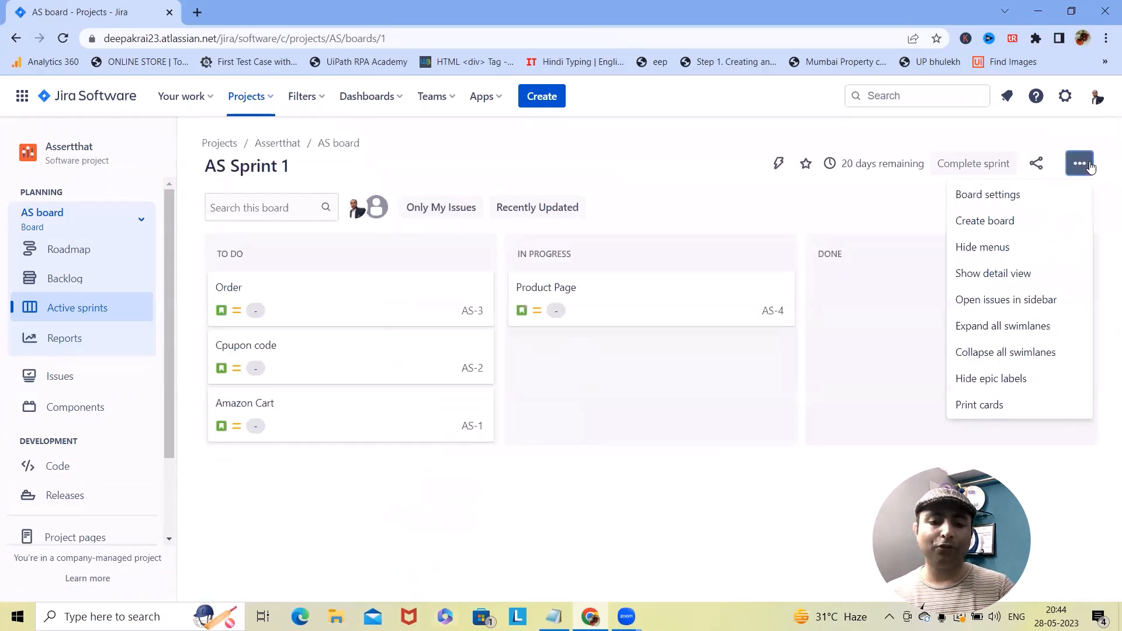
left_click(1032, 201)
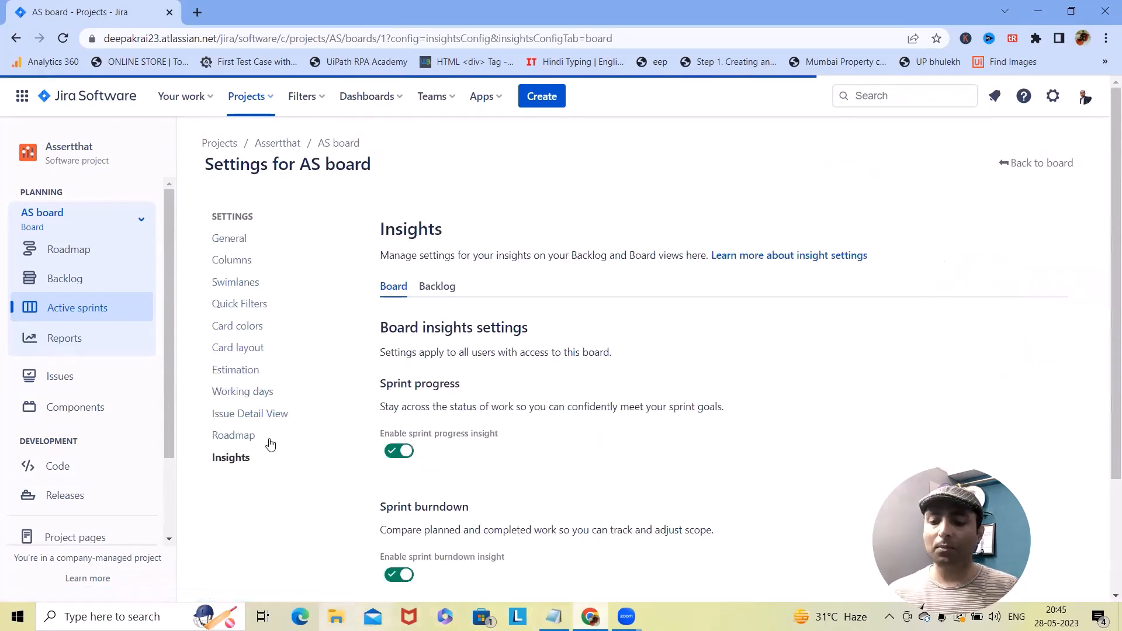
scroll(762, 449, "down", 3)
scroll(800, 470, "up", 3)
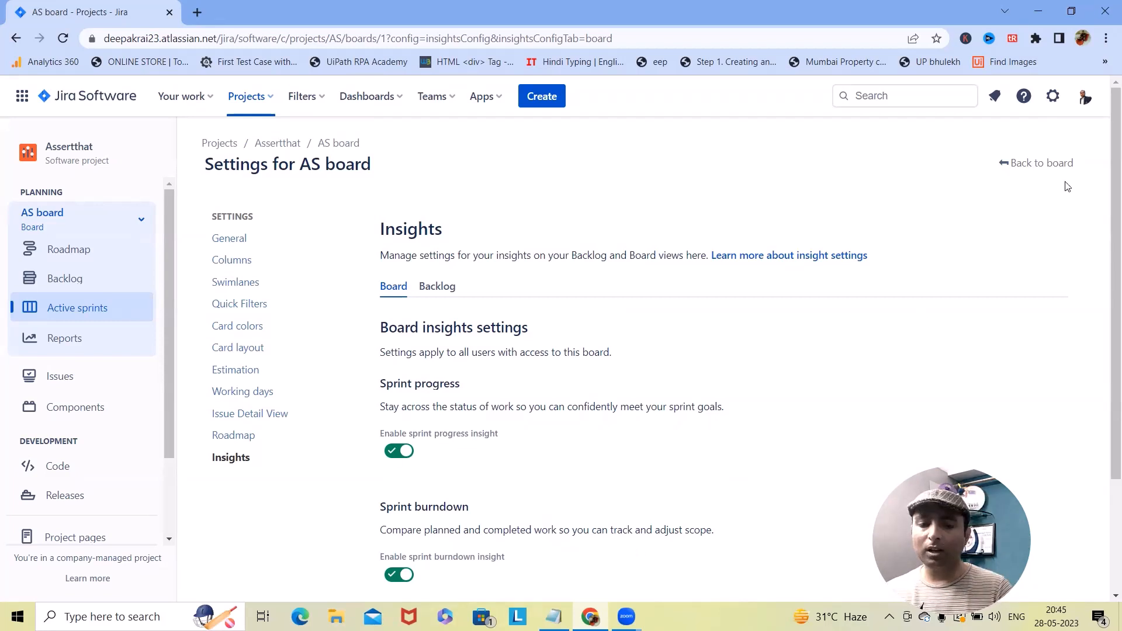
scroll(409, 376, "down", 3)
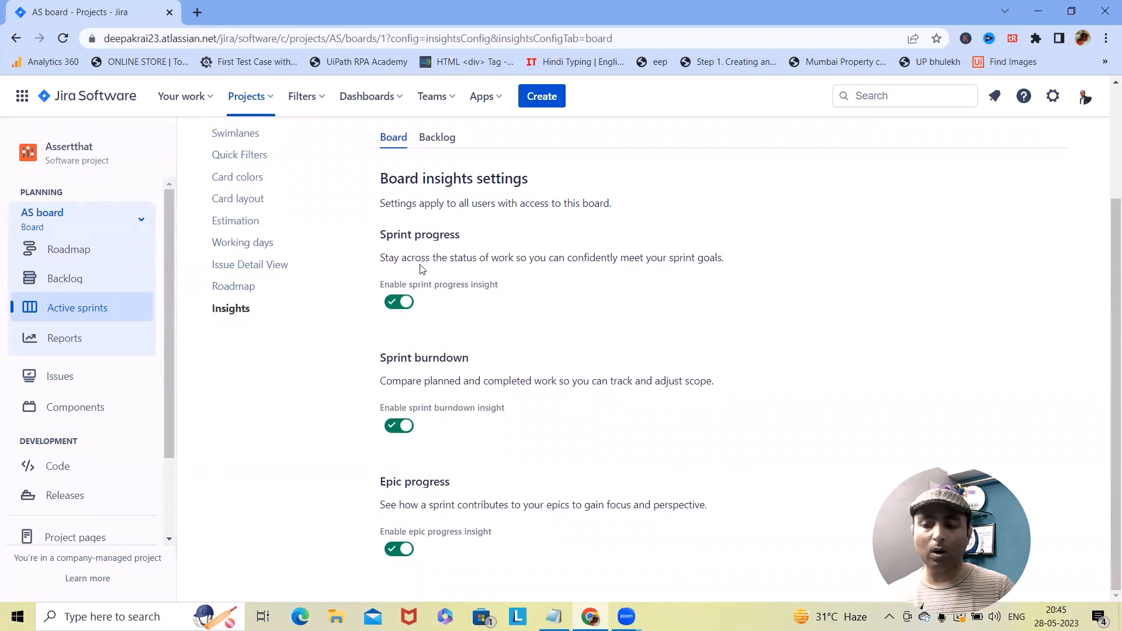
scroll(422, 269, "up", 3)
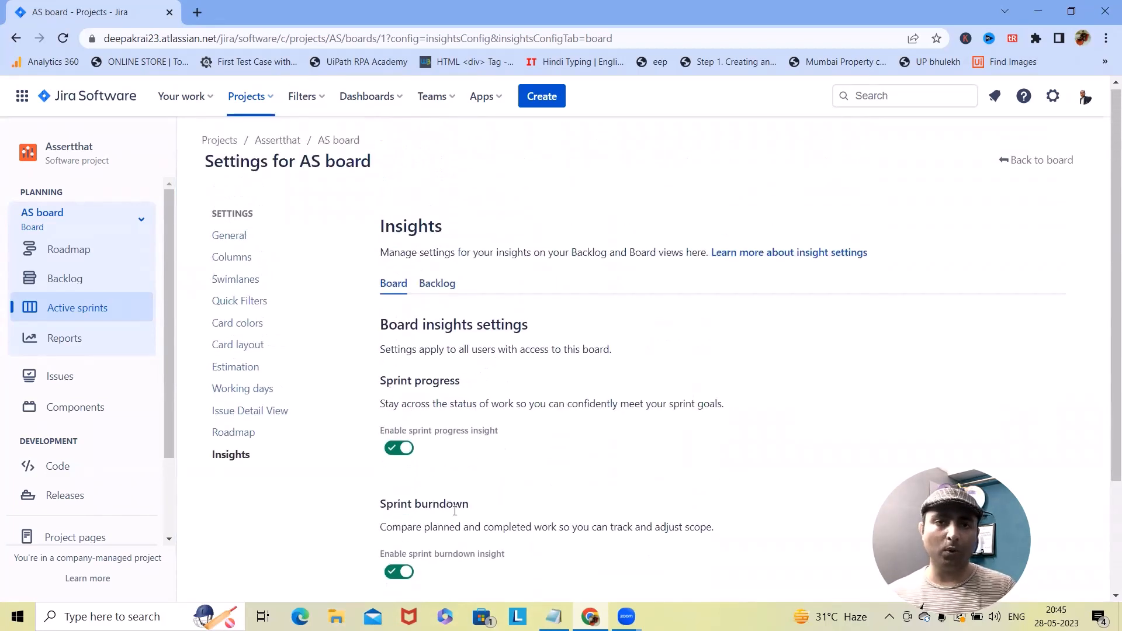
left_click(408, 452)
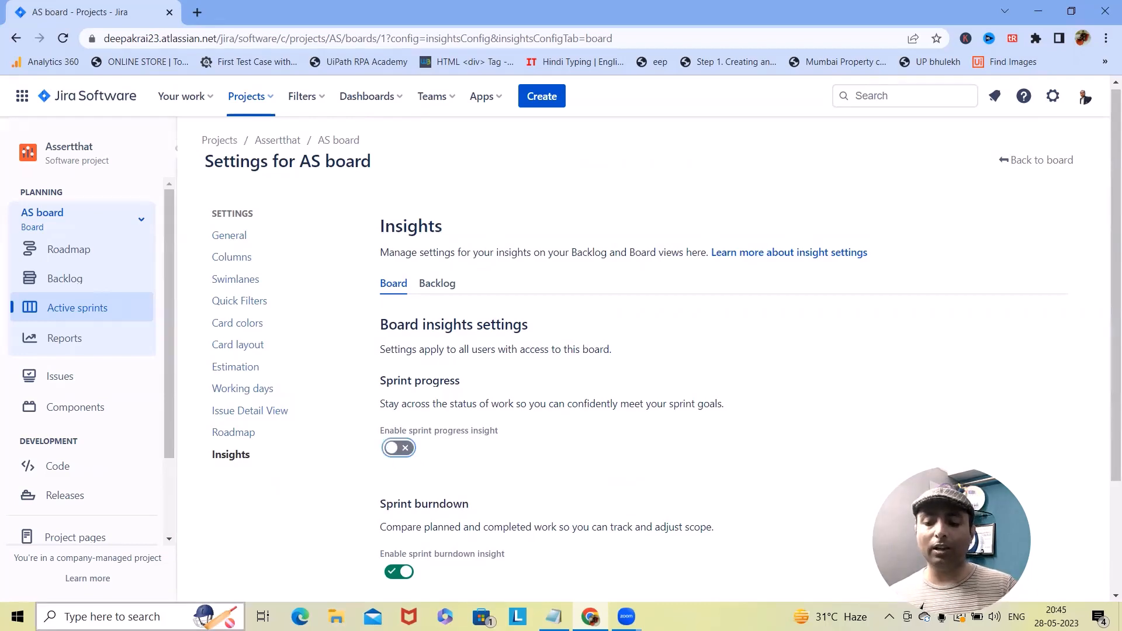
left_click(1040, 159)
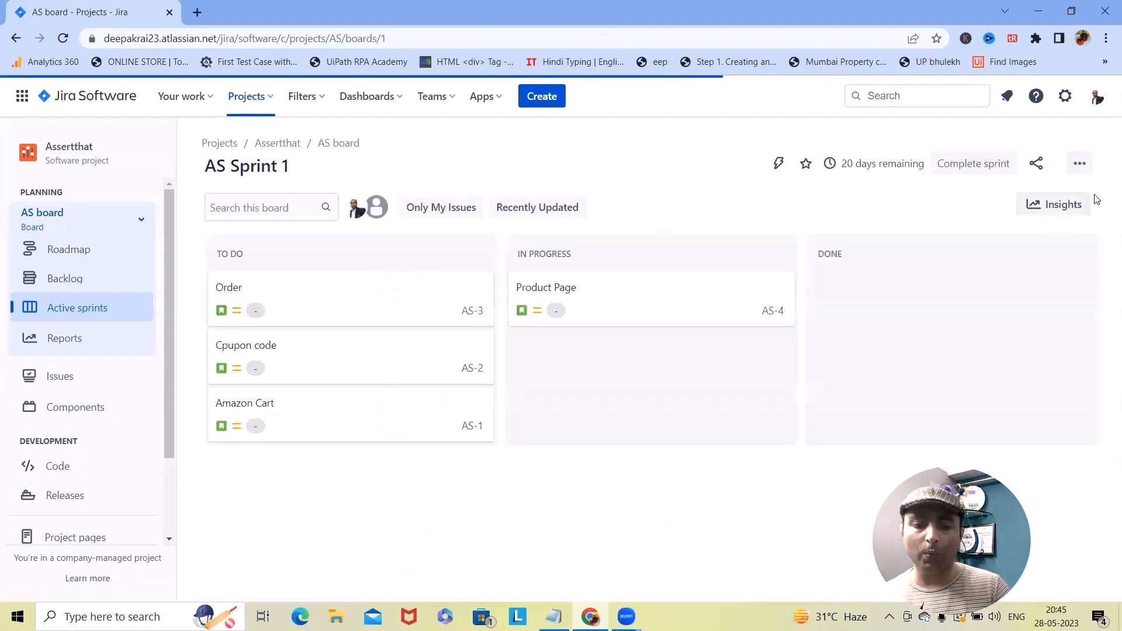
Check which cards the sprint insights show on the board and compare them with the board's insights settings
left_click(1073, 209)
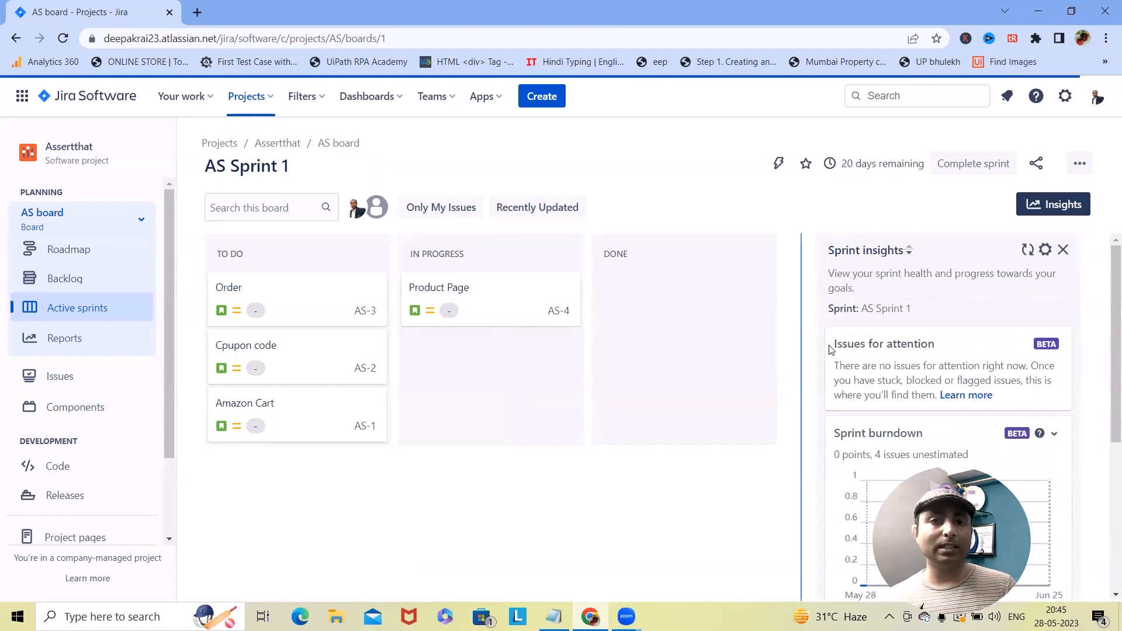
left_click(1079, 163)
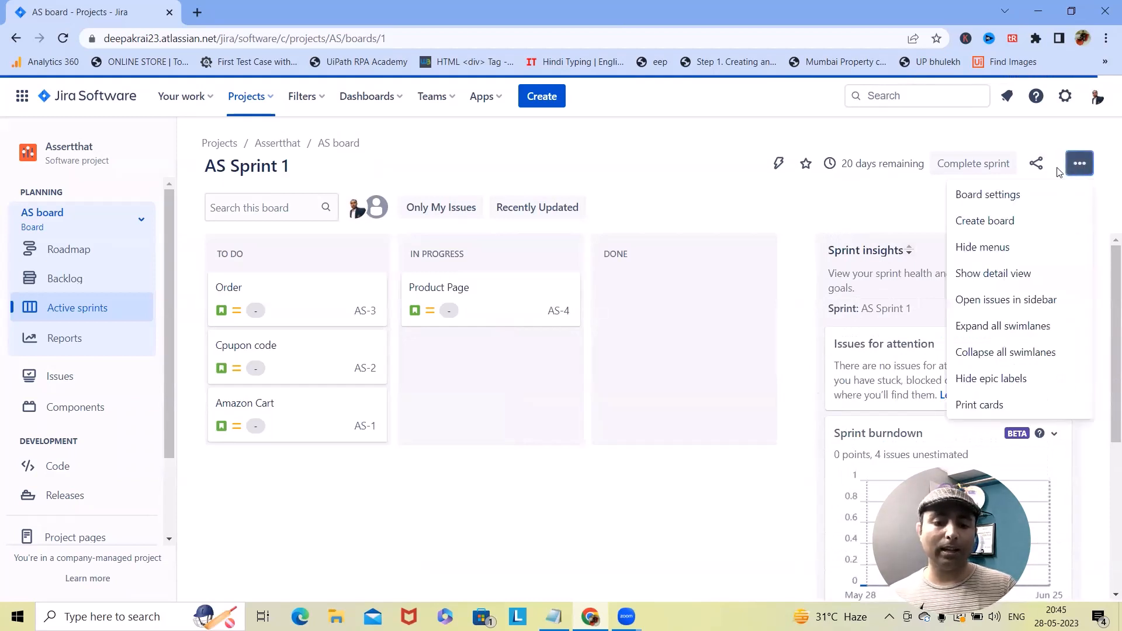
left_click(989, 195)
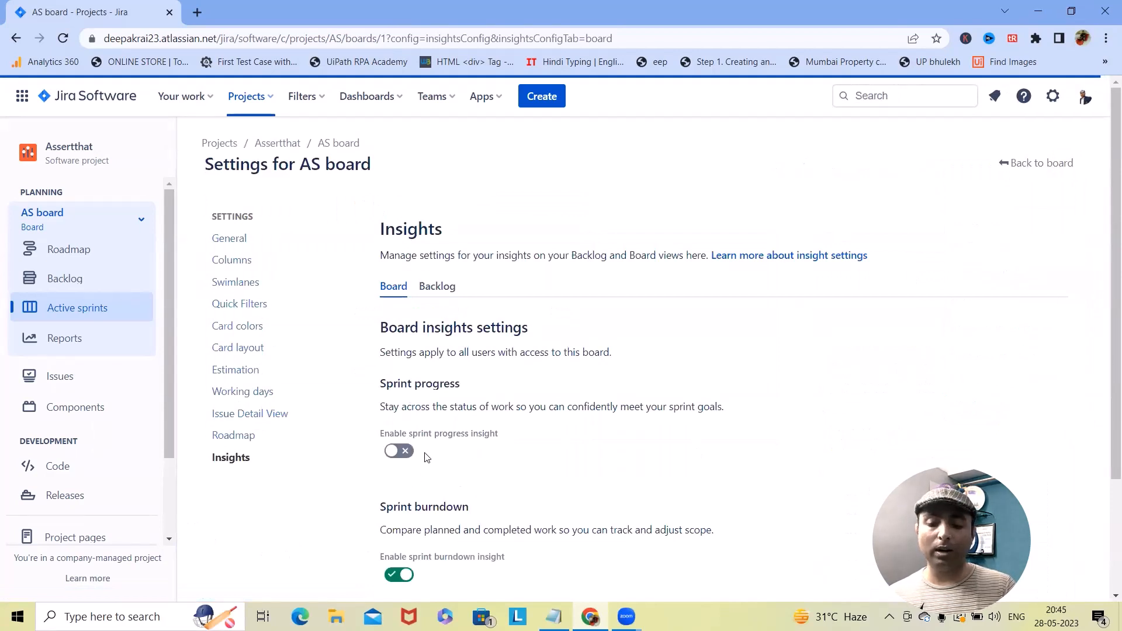
left_click(1065, 163)
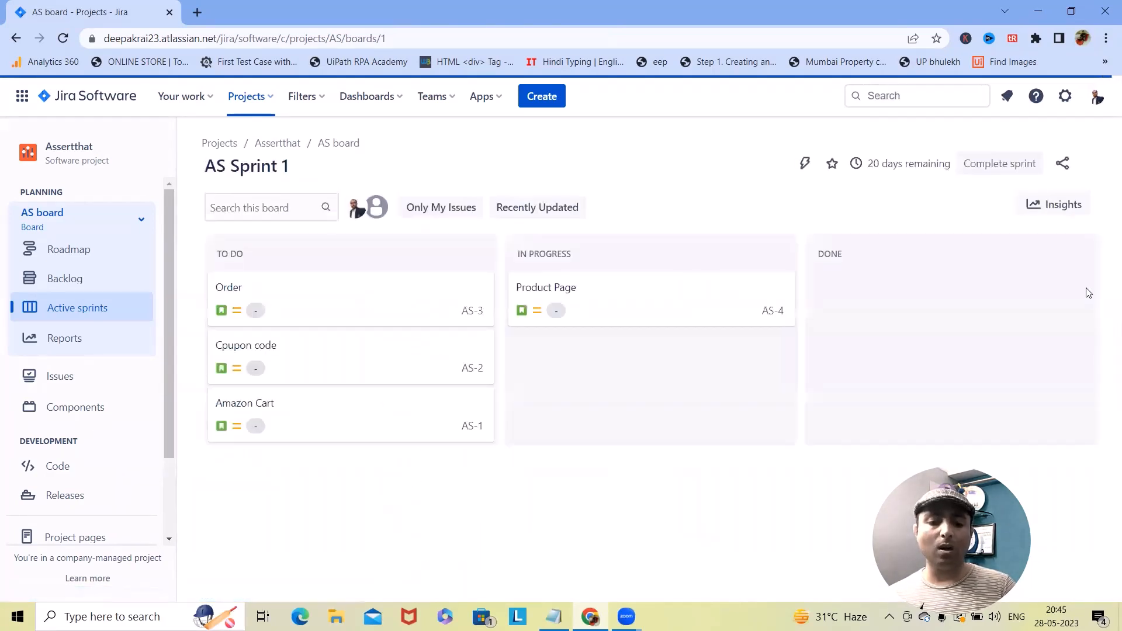
left_click(1054, 205)
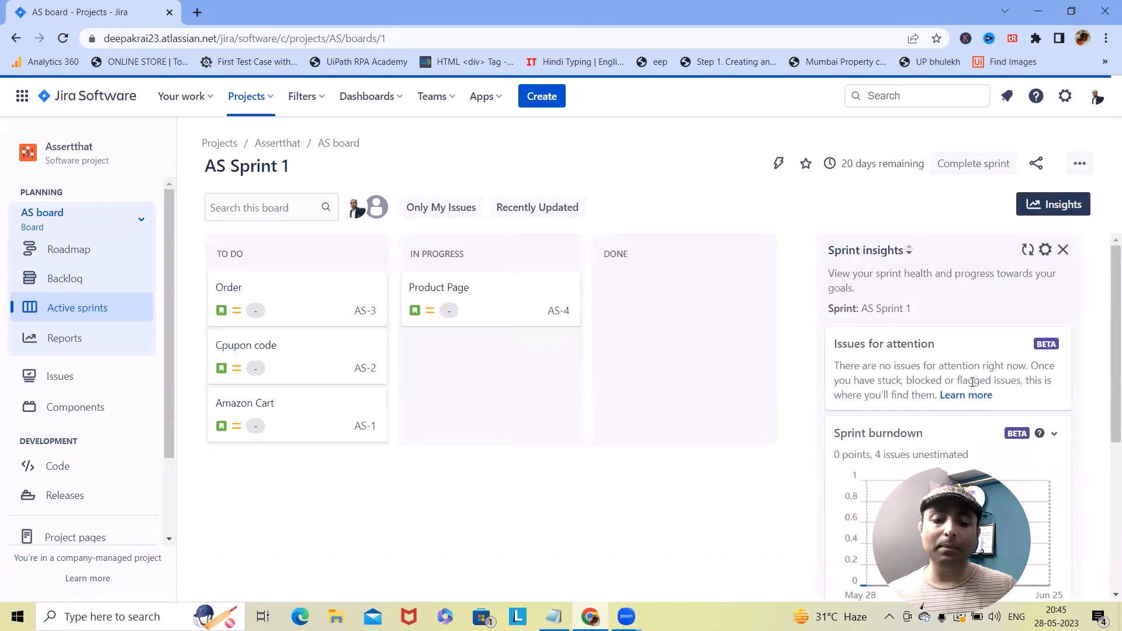
scroll(943, 386, "down", 5)
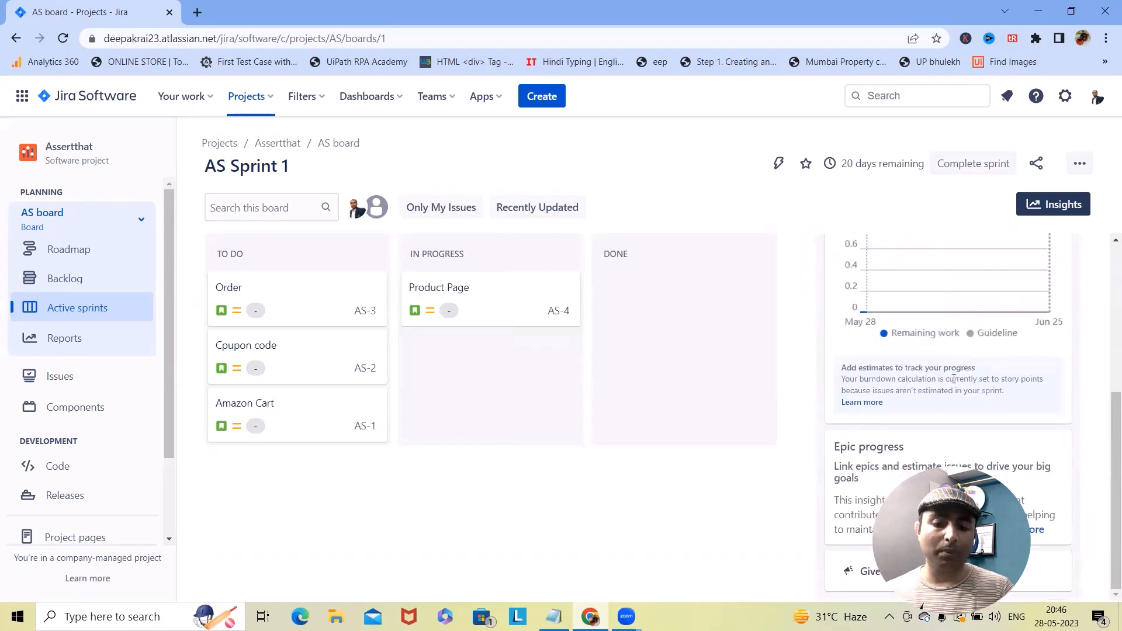
scroll(946, 403, "up", 5)
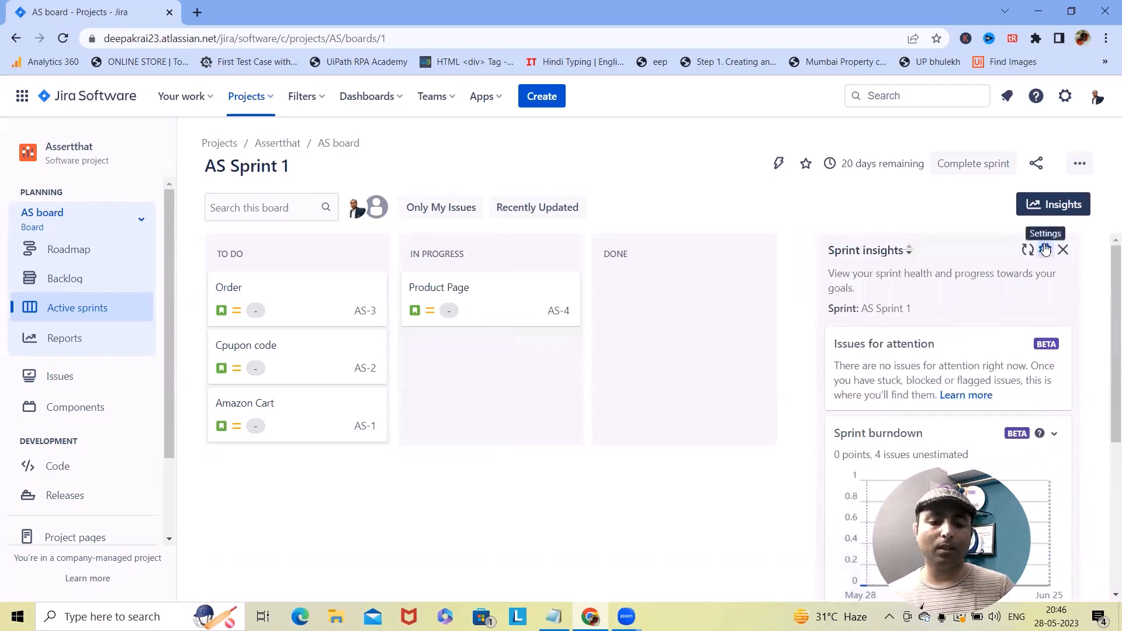
Re-enable the sprint progress insight in the board's insights settings and return to the board
left_click(1027, 248)
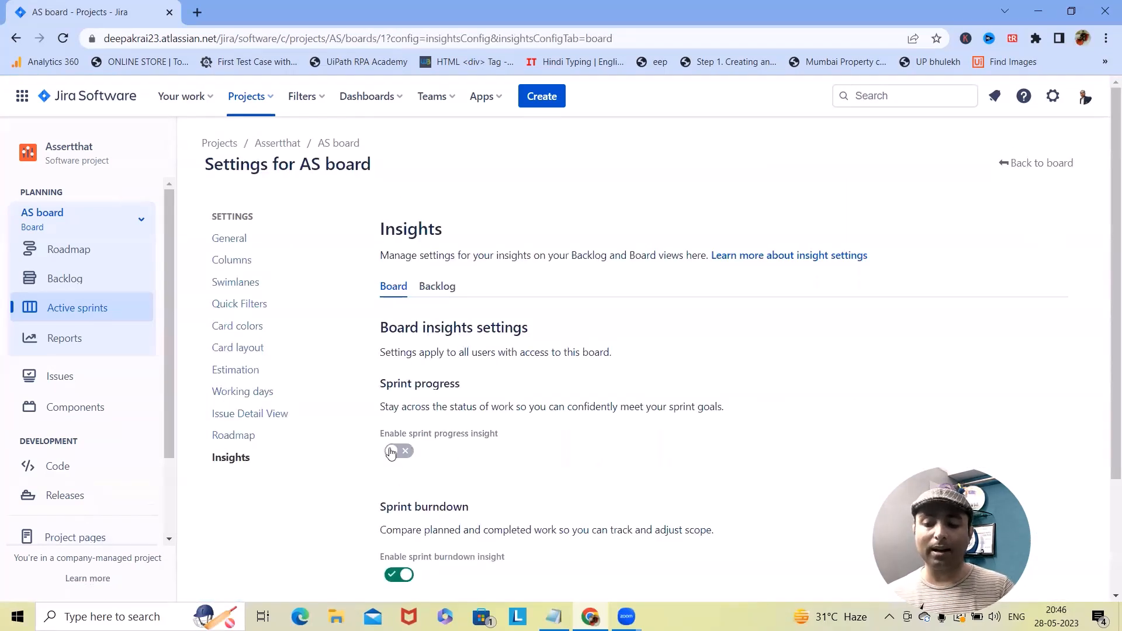
left_click(400, 452)
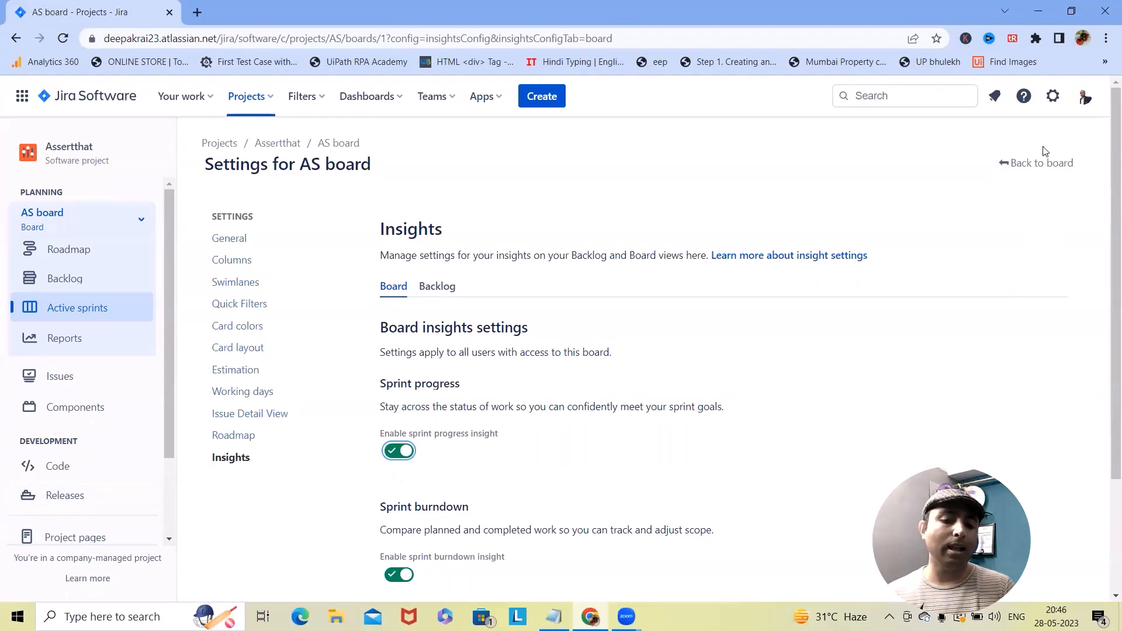
left_click(1035, 164)
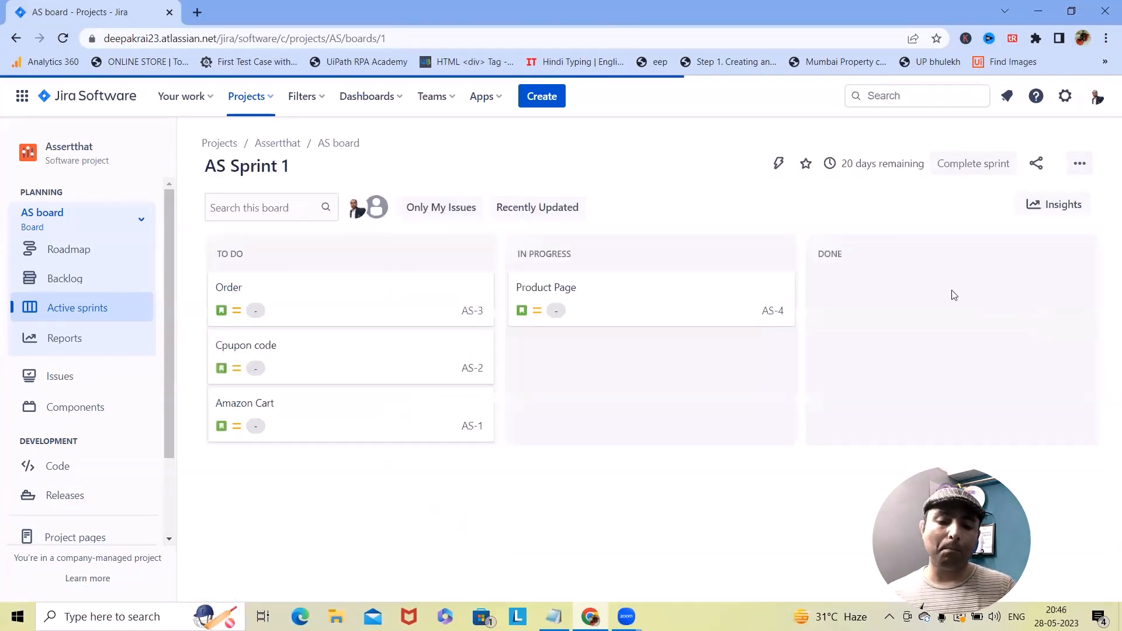
Reopen the sprint insights on the board and examine the sprint progress card's note about adding estimates
left_click(1055, 205)
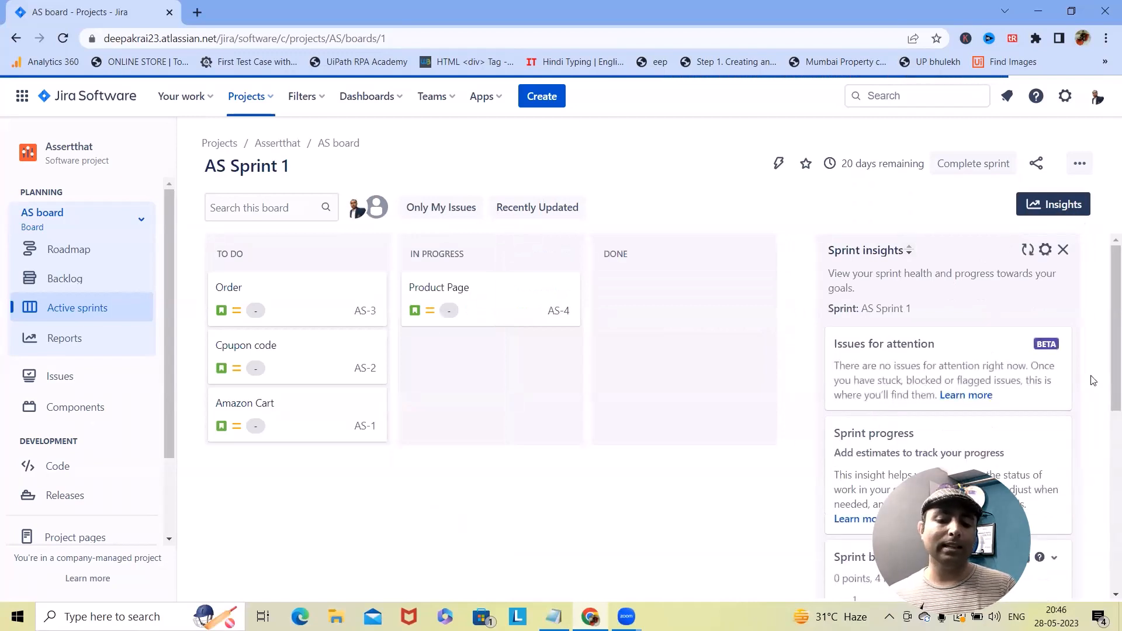
scroll(1017, 477, "down", 5)
scroll(1017, 477, "up", 3)
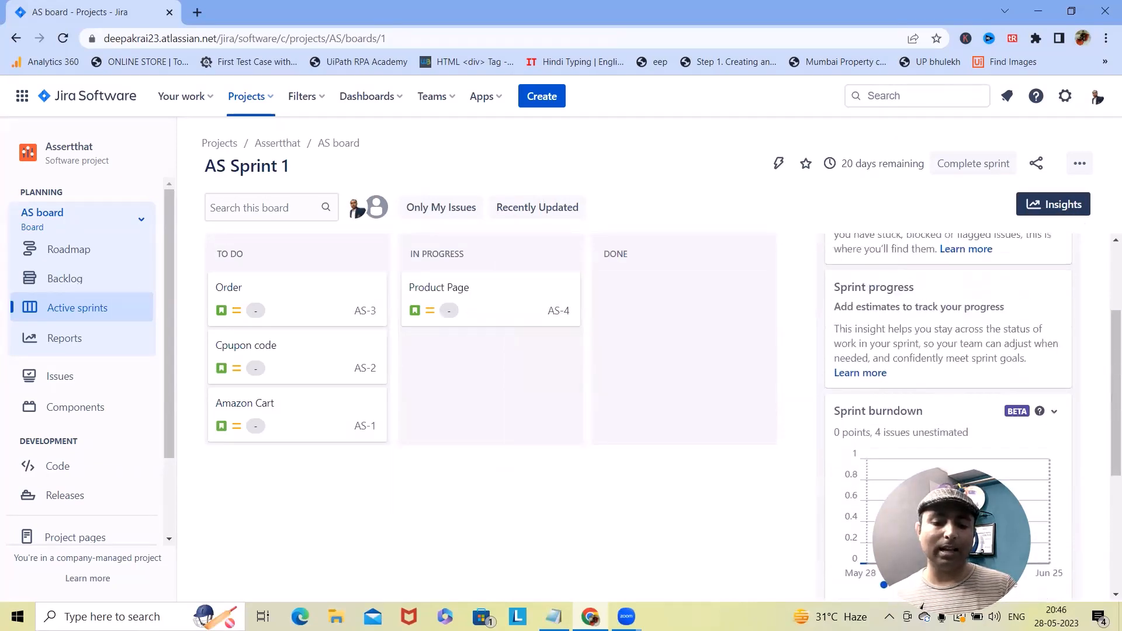
left_click_drag(834, 307, 1005, 307)
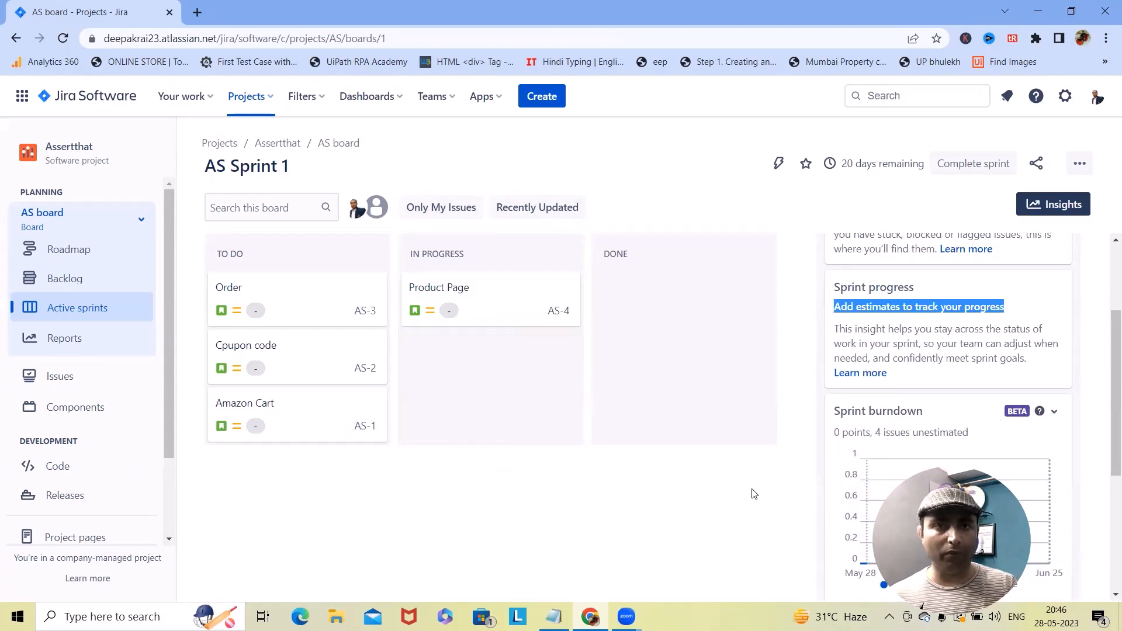
scroll(1073, 257, "up", 3)
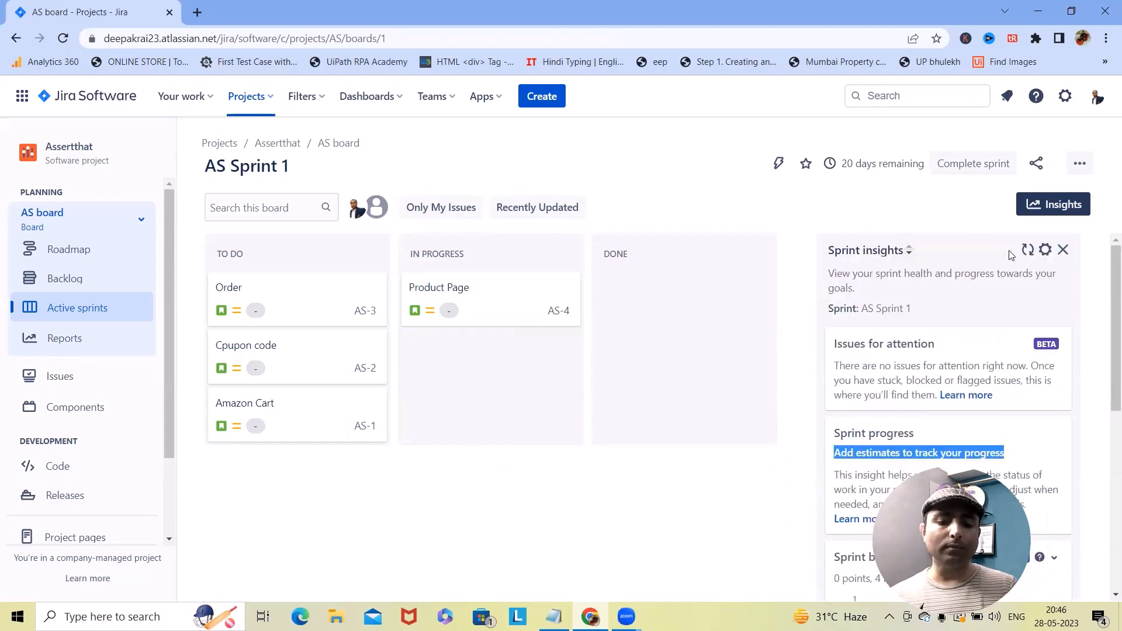
Disable the sprint burndown insight in the board's insights settings and return to the board
left_click(1043, 248)
scroll(544, 371, "down", 3)
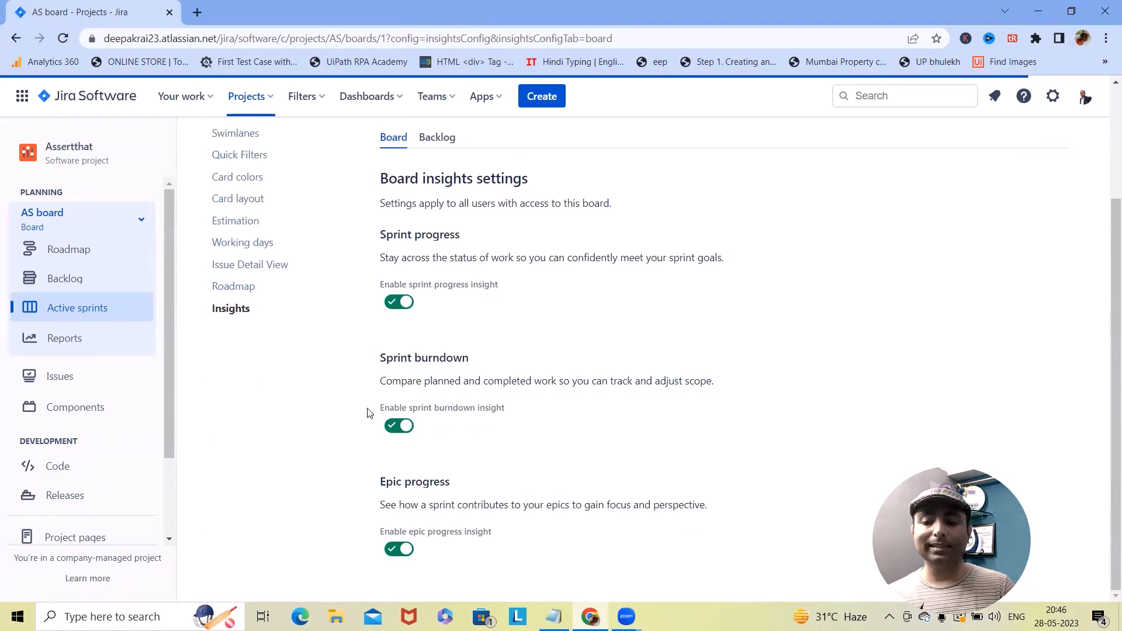
left_click(399, 425)
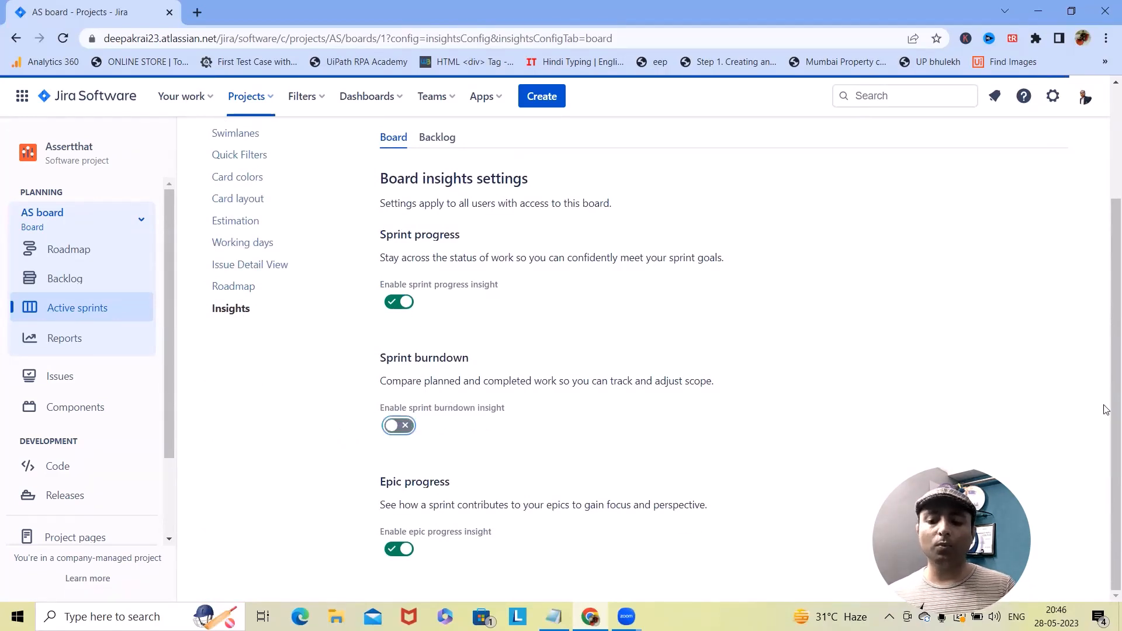
scroll(1056, 275, "up", 3)
left_click(1024, 161)
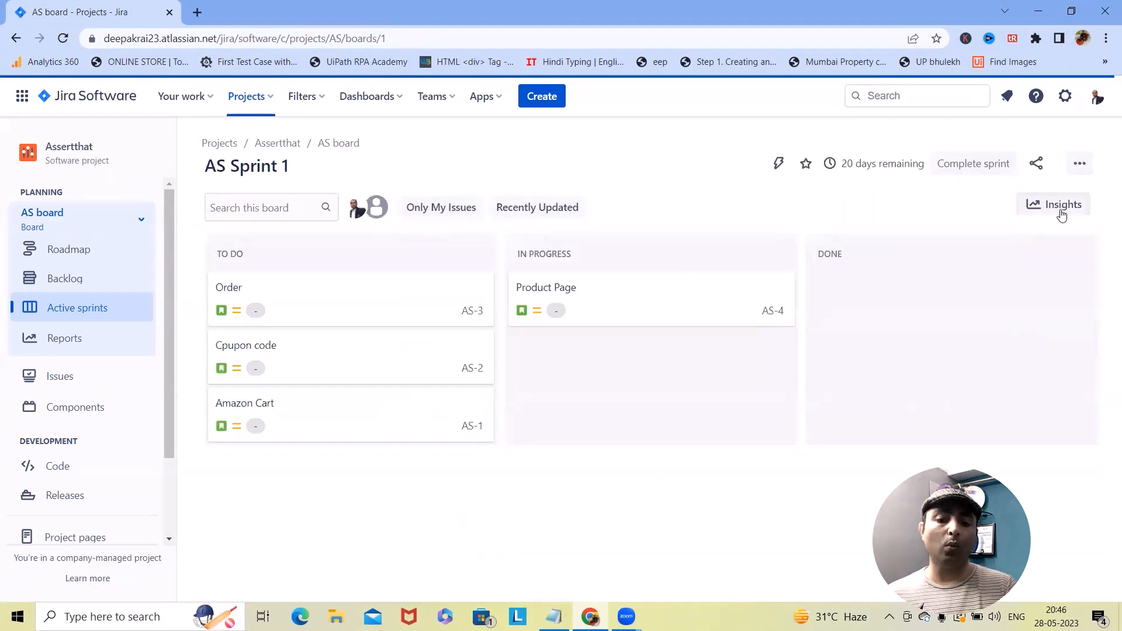
Reopen the sprint insights and check which insight cards are listed for AS Sprint 1
left_click(1058, 205)
scroll(887, 399, "down", 2)
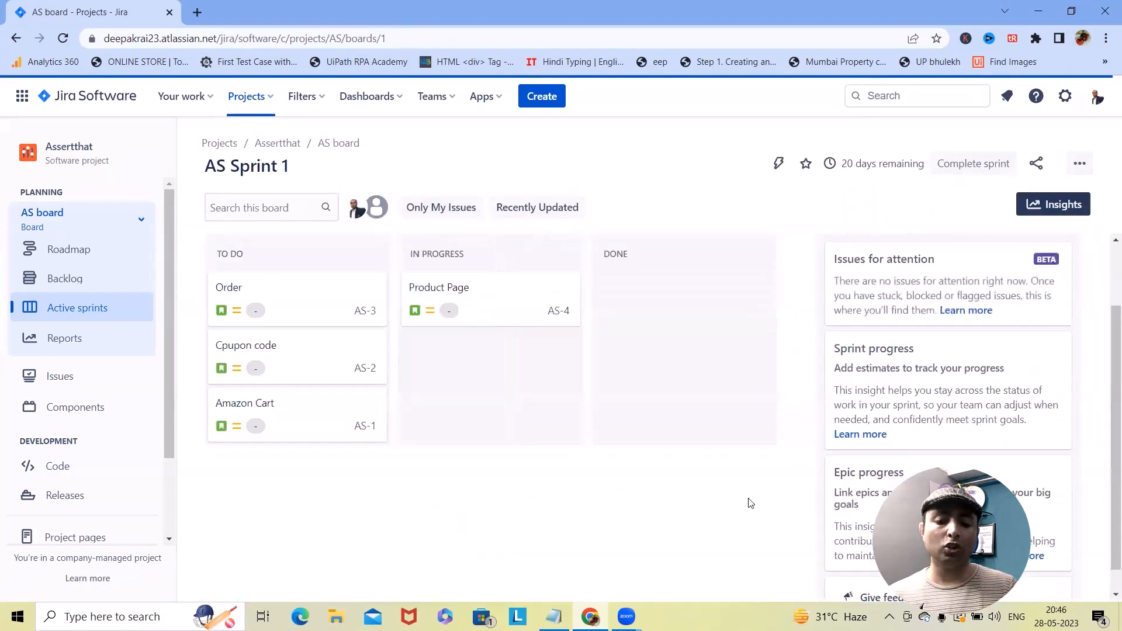
scroll(934, 448, "down", 1)
scroll(946, 379, "up", 3)
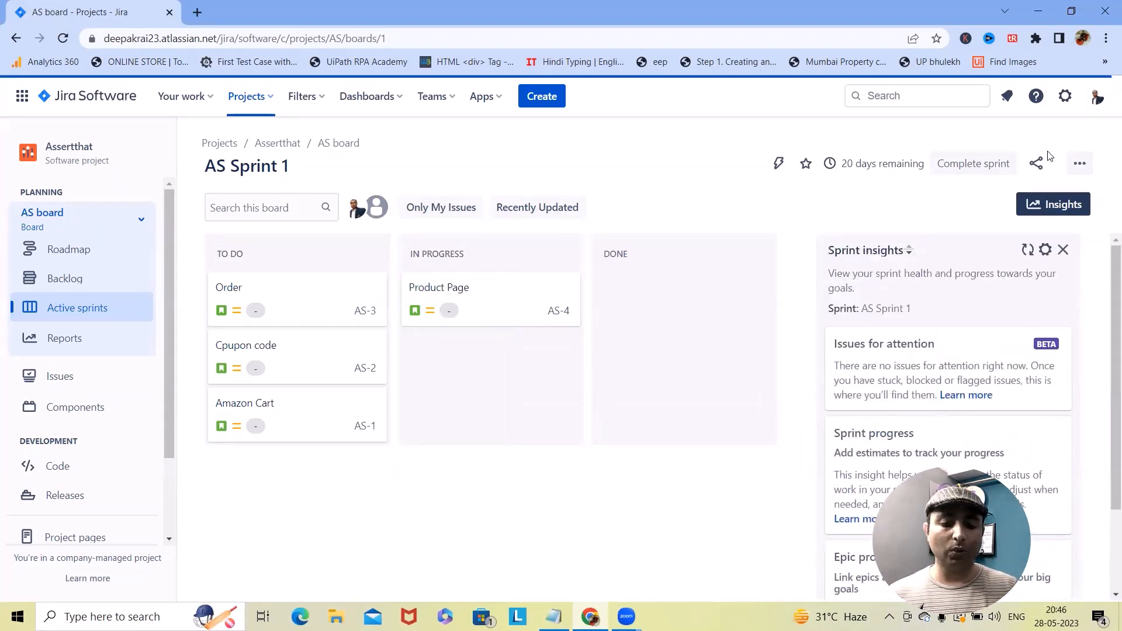
Re-enable the sprint burndown insight in the board's insights settings
left_click(1042, 248)
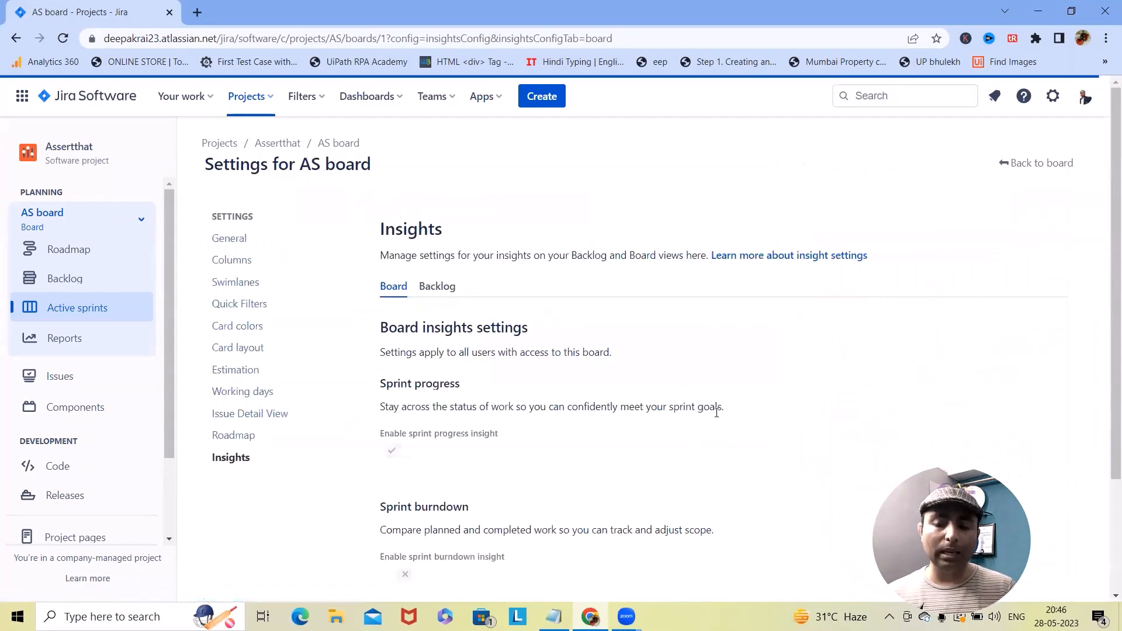
scroll(721, 408, "down", 3)
left_click(405, 431)
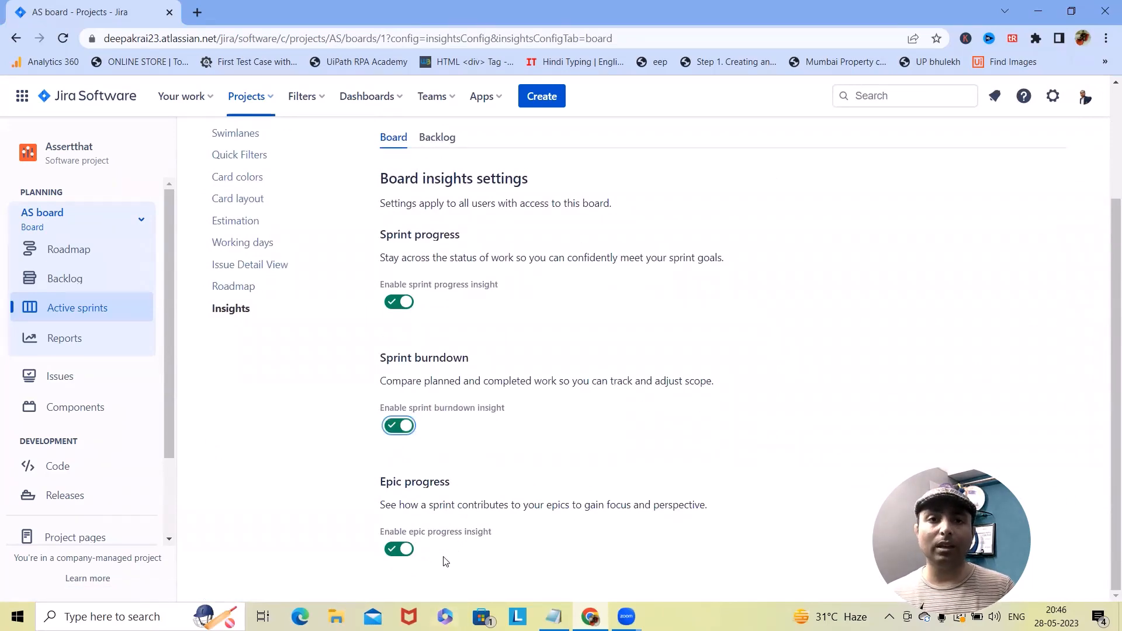
scroll(497, 573, "up", 2)
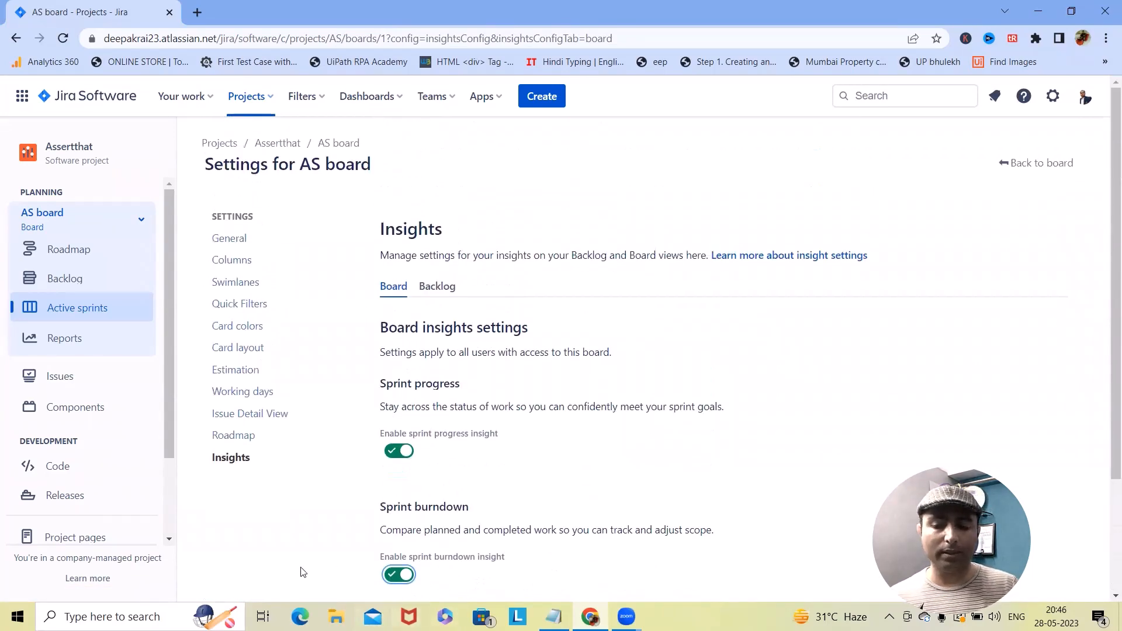
scroll(302, 570, "down", 2)
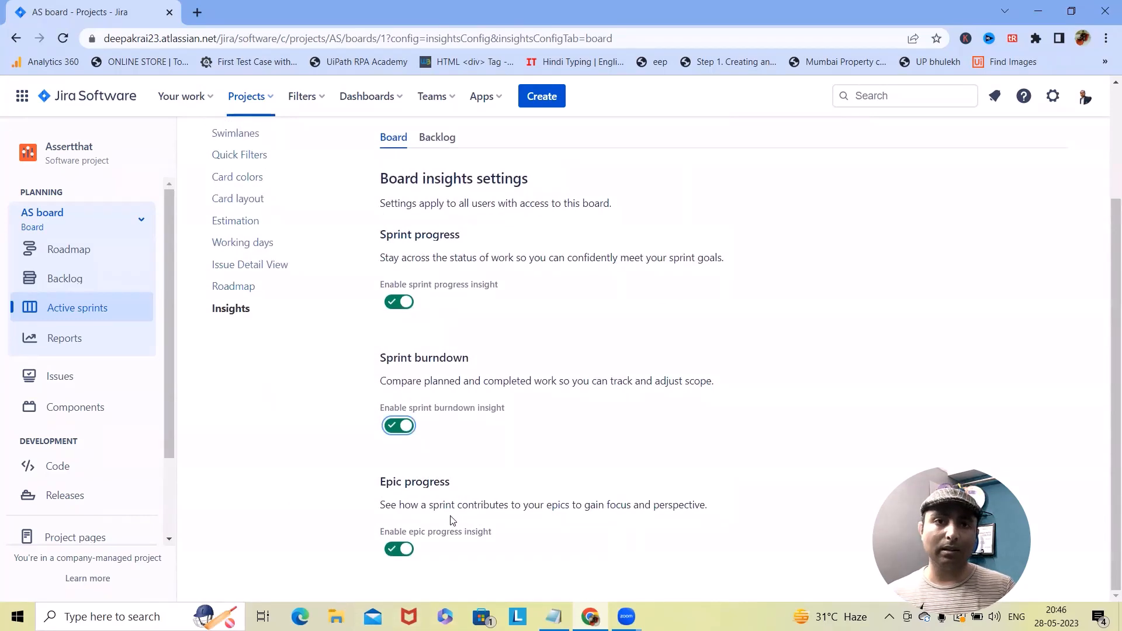
scroll(419, 485, "up", 3)
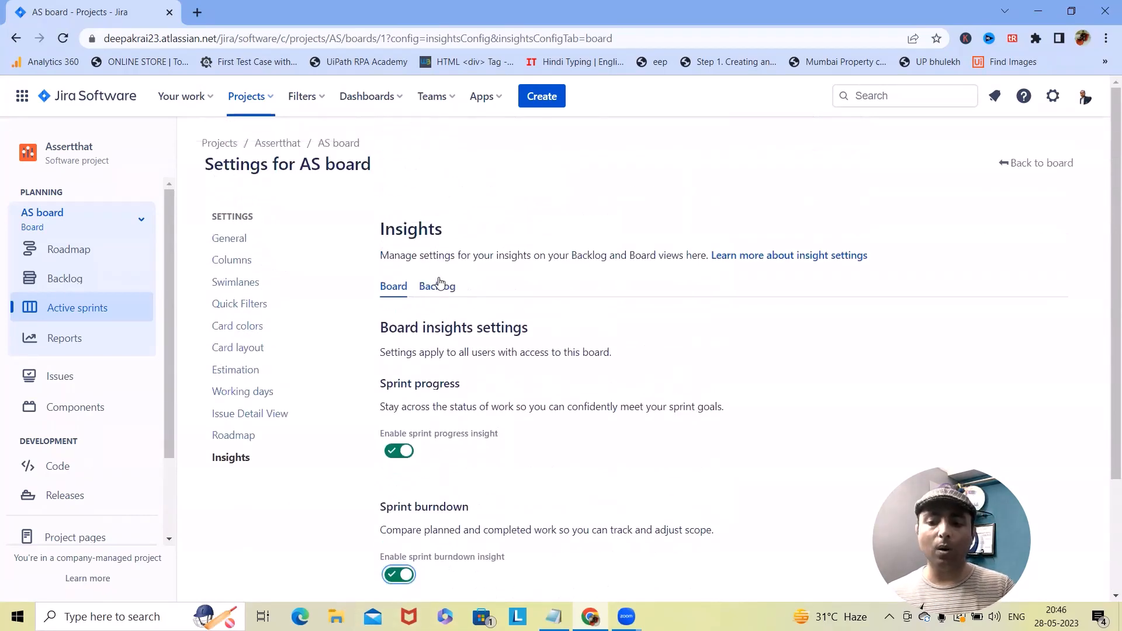
Examine the backlog insights settings, reading the descriptions of the sprint commitment and issue type breakdown insights
left_click(433, 286)
scroll(586, 479, "down", 1)
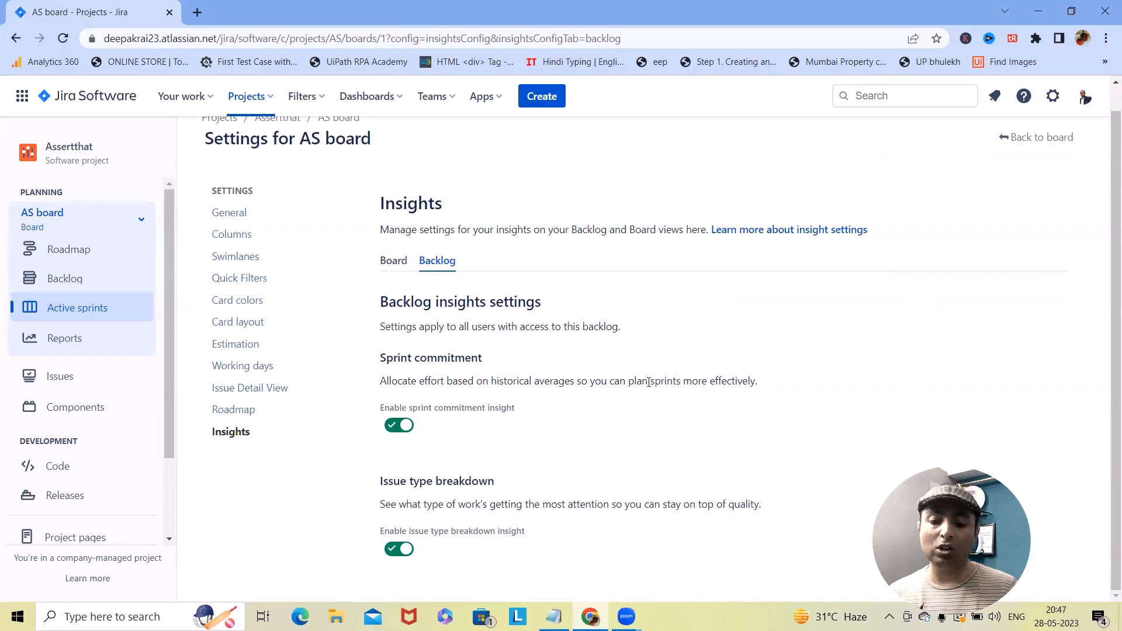
left_click_drag(664, 383, 781, 382)
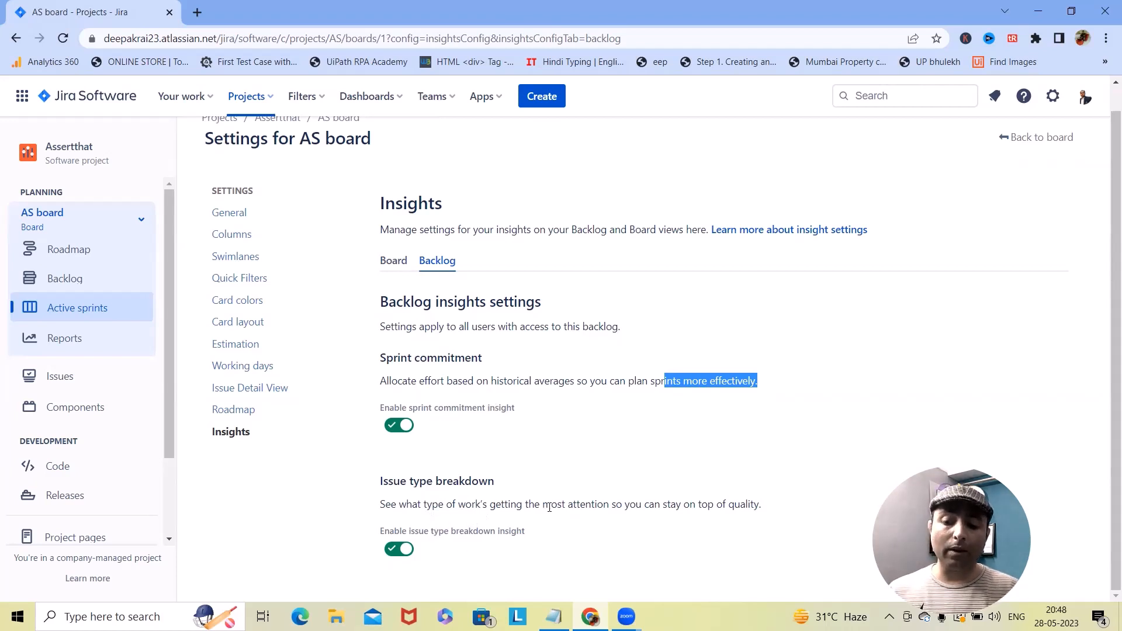
left_click_drag(591, 506, 801, 515)
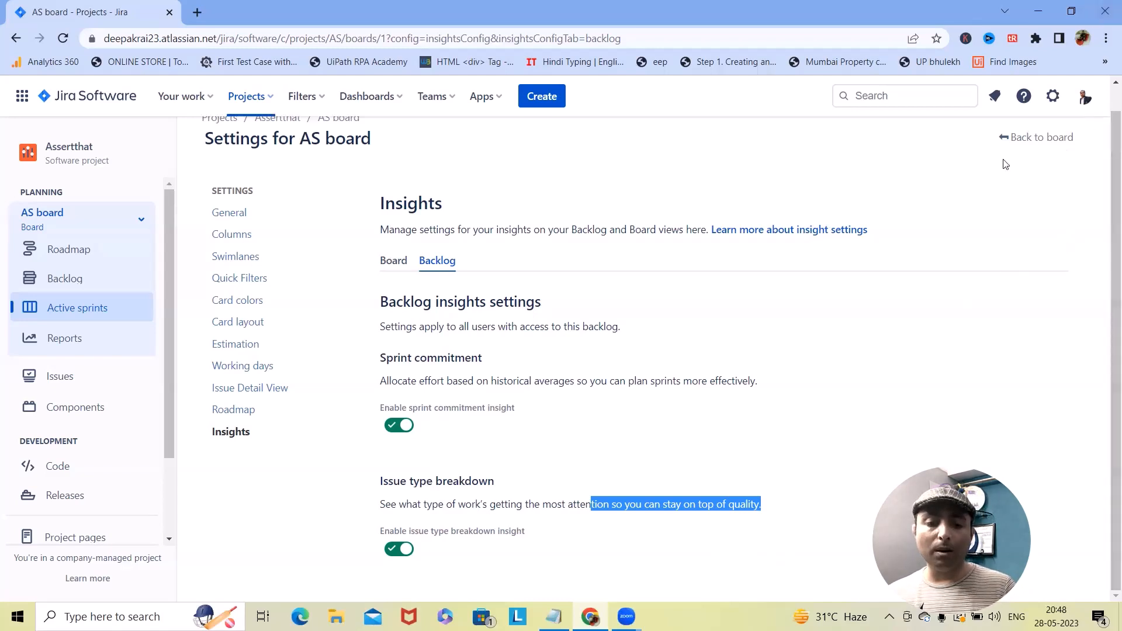
Return to the board, reopen the sprint insights and check which insight cards are listed, including the sprint burndown
left_click(1034, 143)
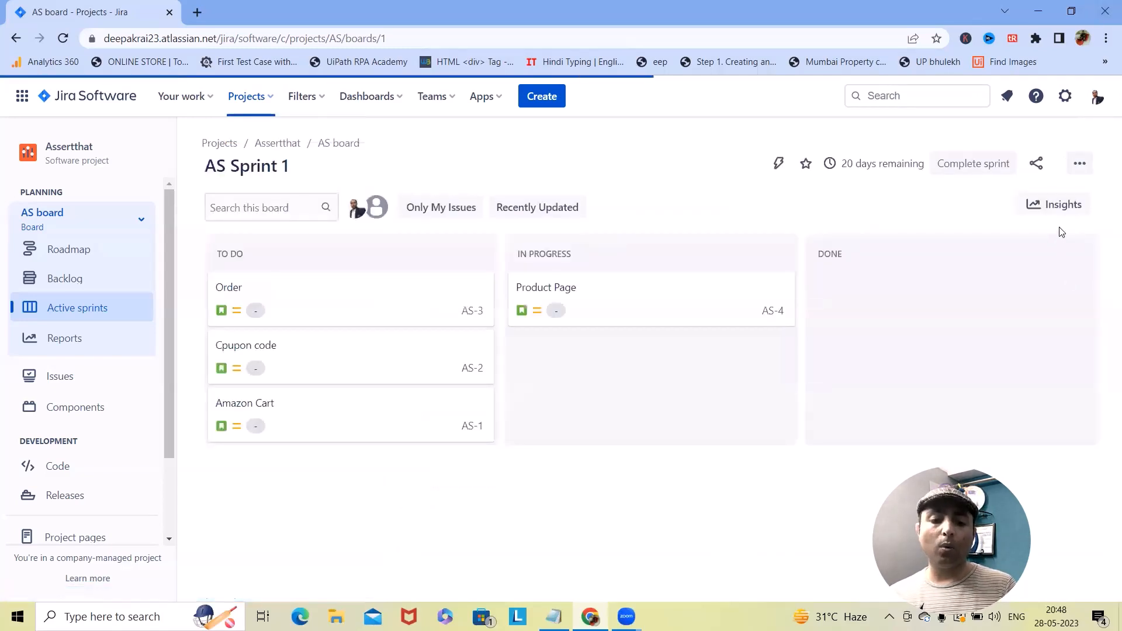
left_click(1057, 204)
scroll(897, 441, "down", 5)
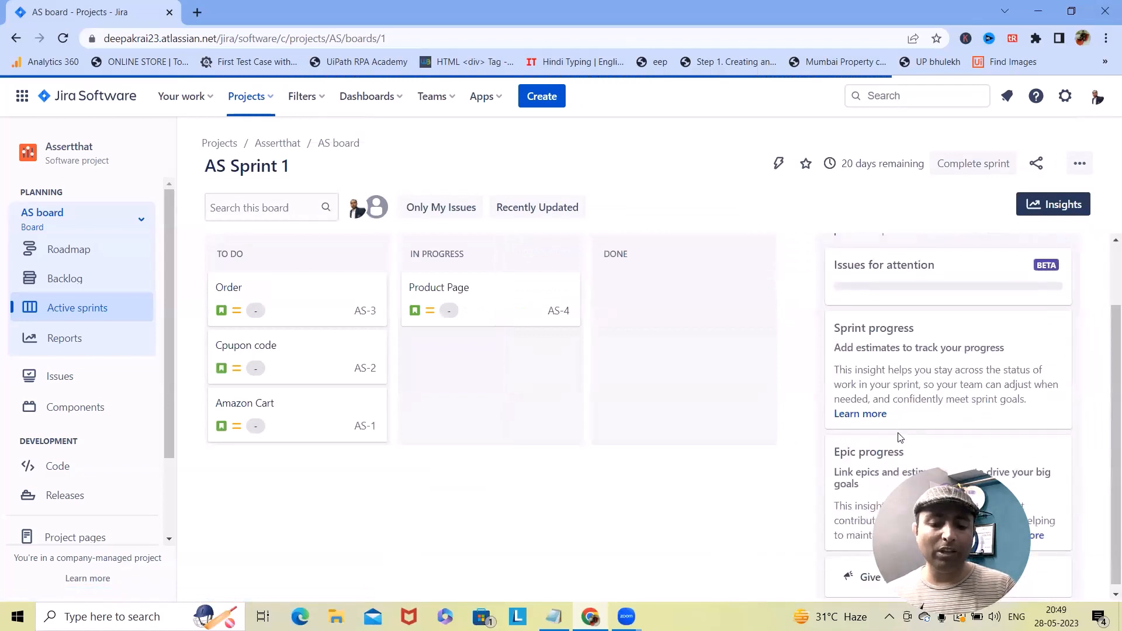
scroll(896, 448, "down", 5)
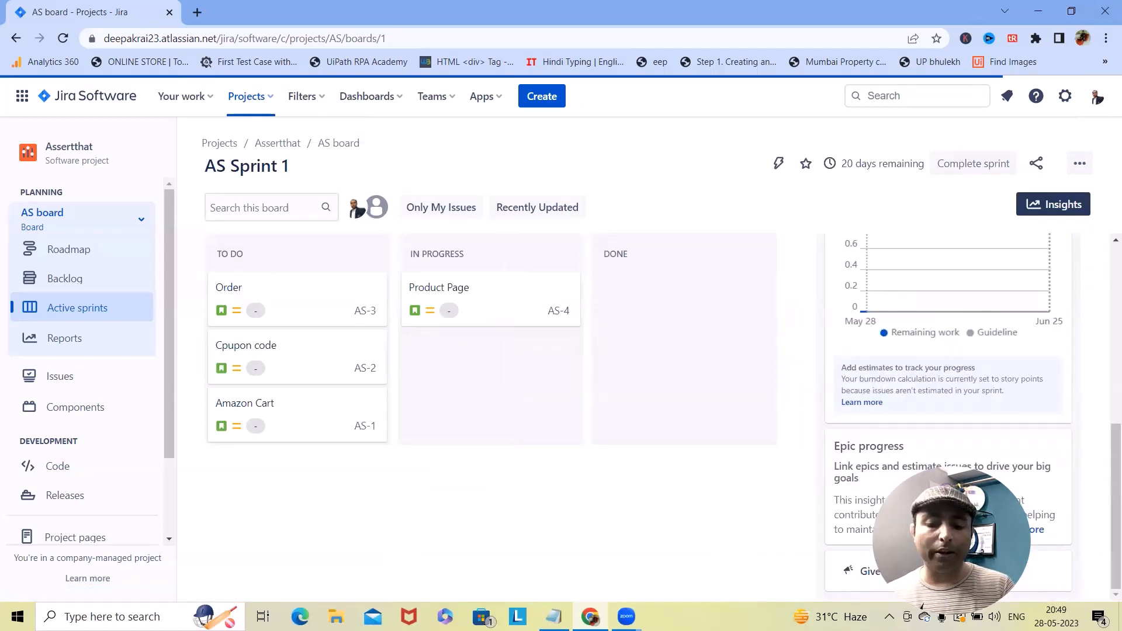
scroll(940, 462, "up", 8)
scroll(940, 462, "up", 1)
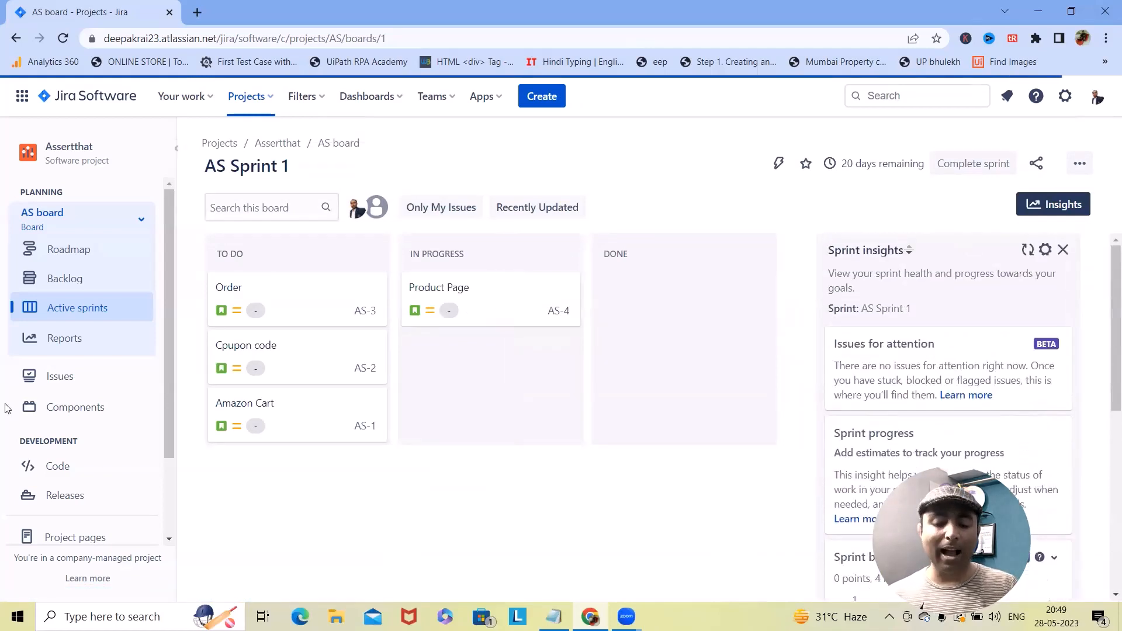
Open the backlog and examine its sprint commitment and issue type breakdown insights for AS Sprint 1
left_click(89, 285)
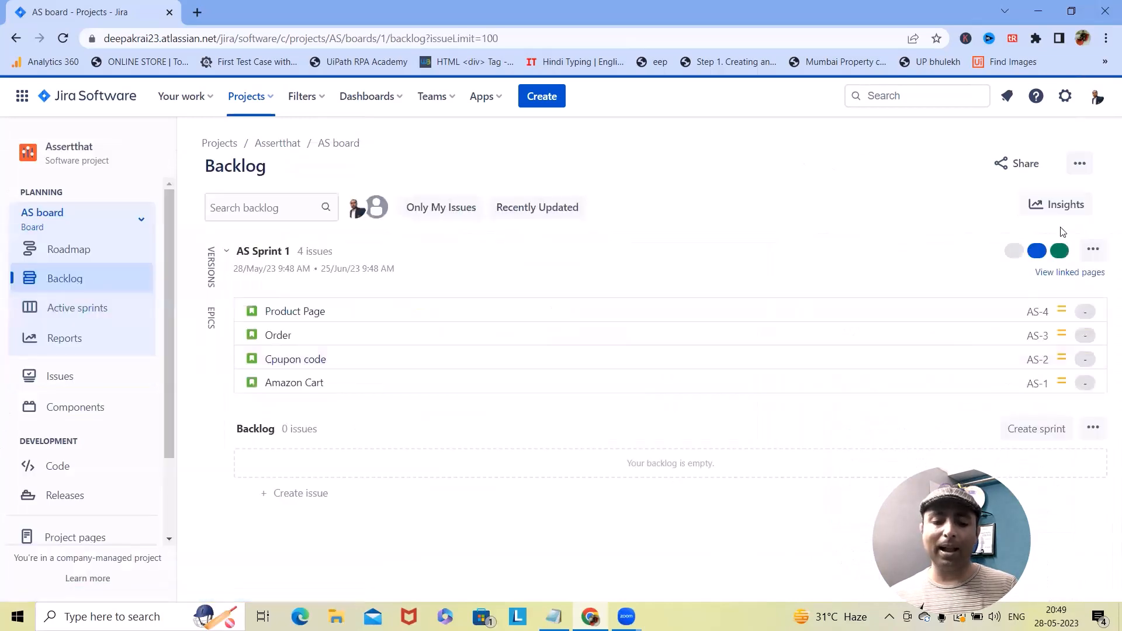
left_click(1078, 204)
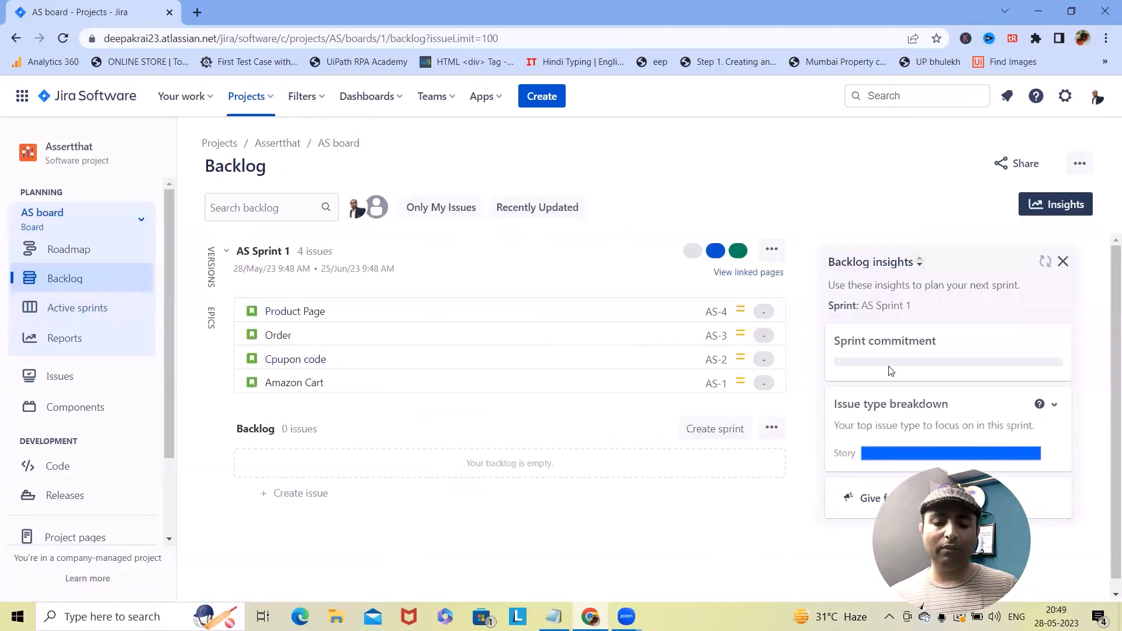
scroll(862, 476, "down", 1)
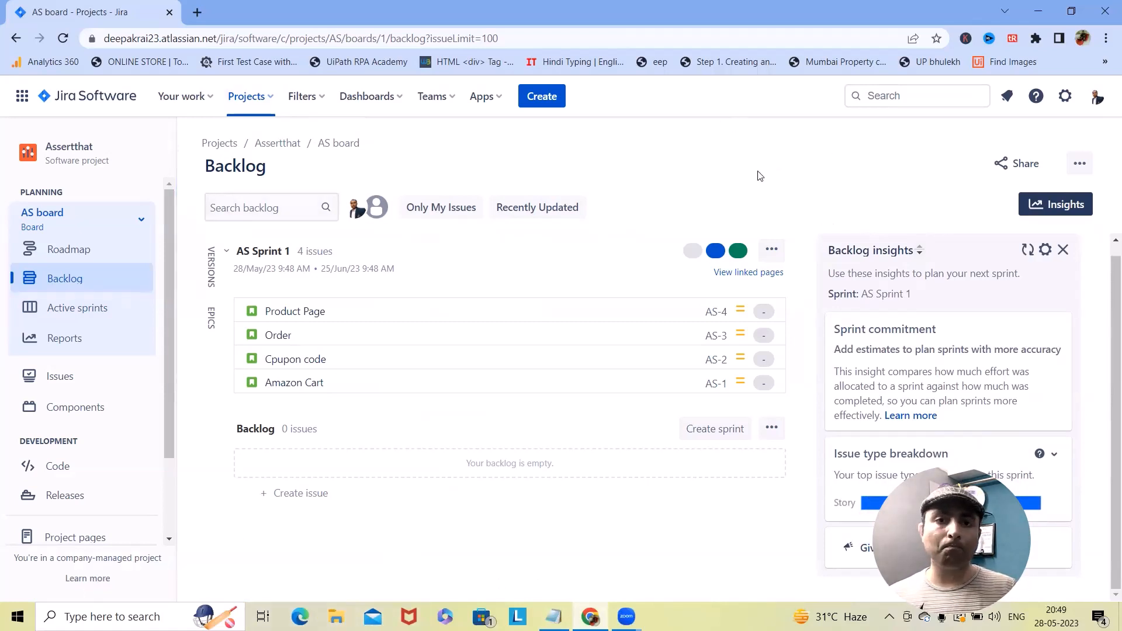
Create an issue of type Epic in the Assertthat project with the epic name "Test Epic"
left_click(546, 97)
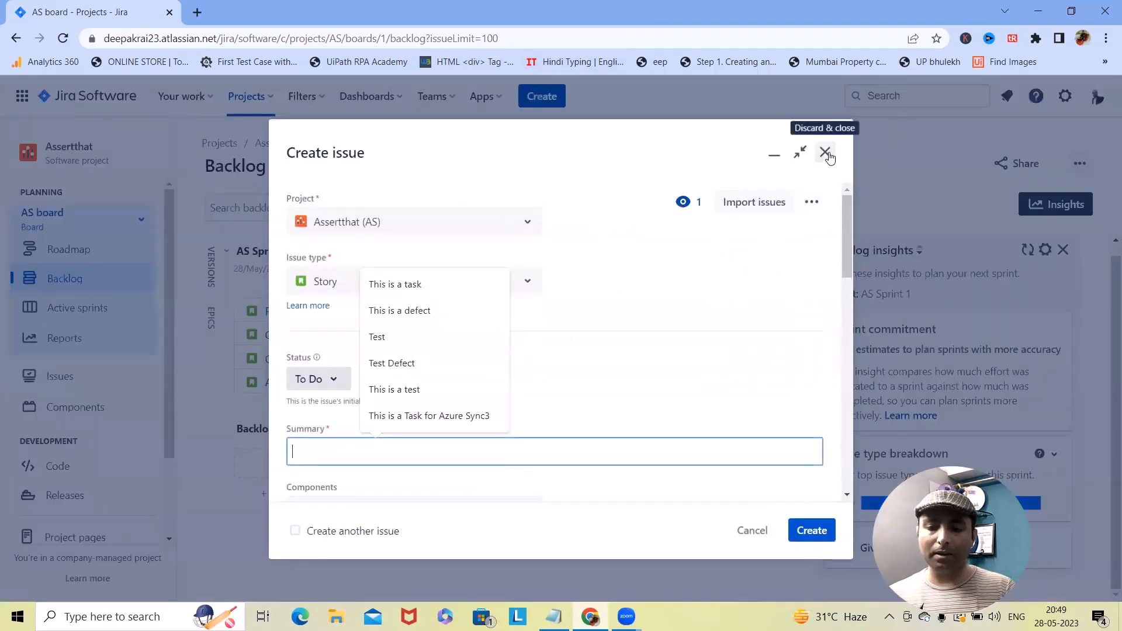
left_click(827, 153)
left_click(554, 107)
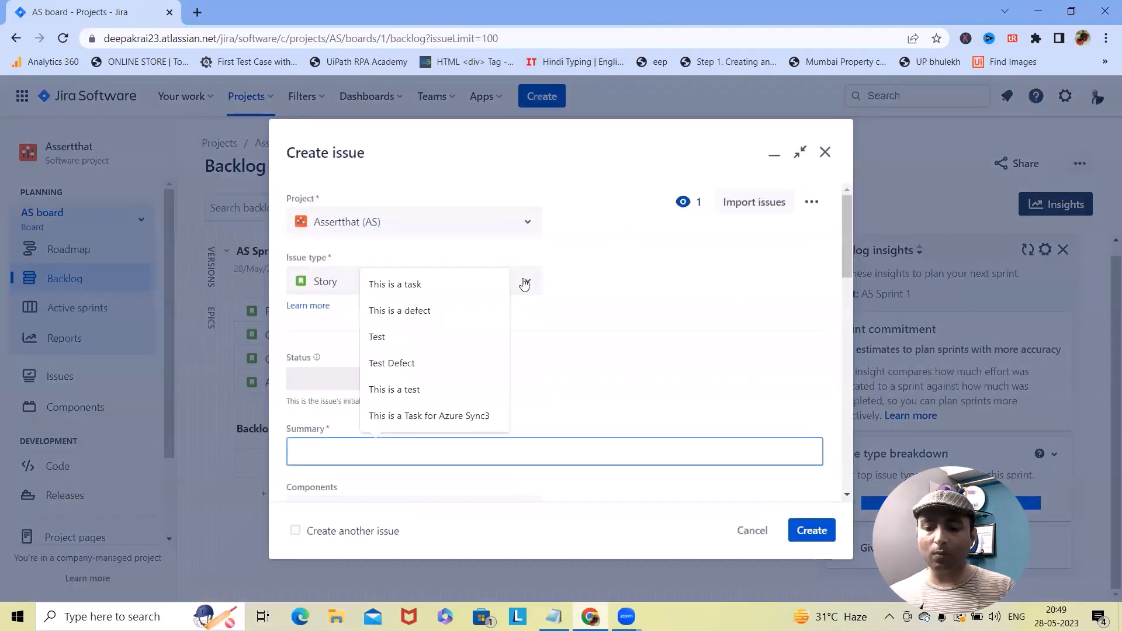
left_click(521, 284)
left_click(327, 365)
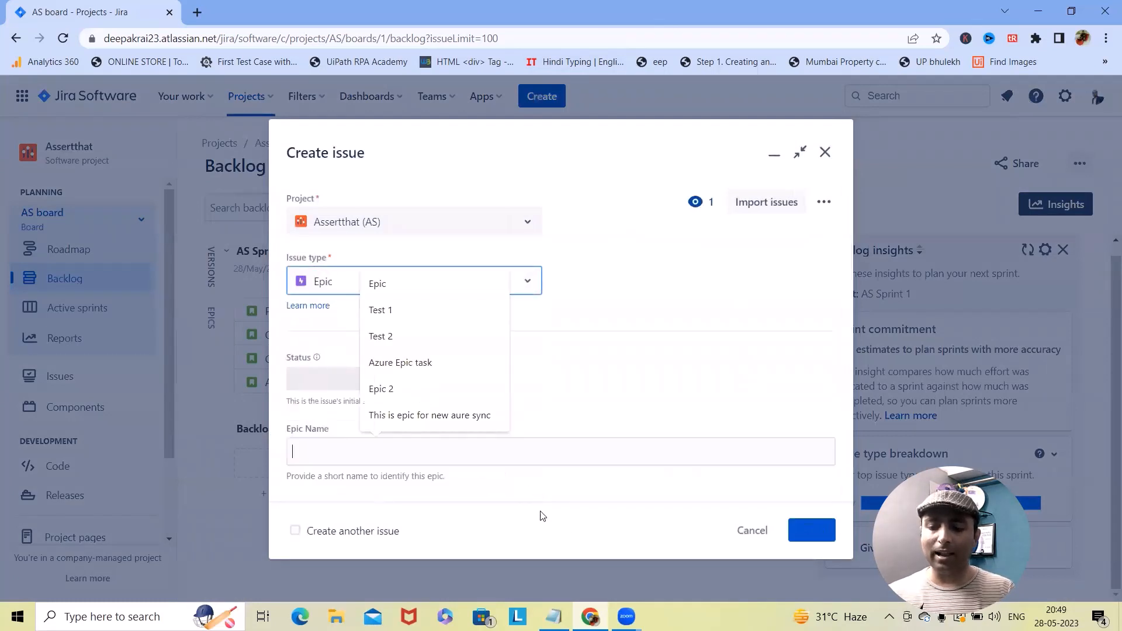
scroll(403, 443, "down", 1)
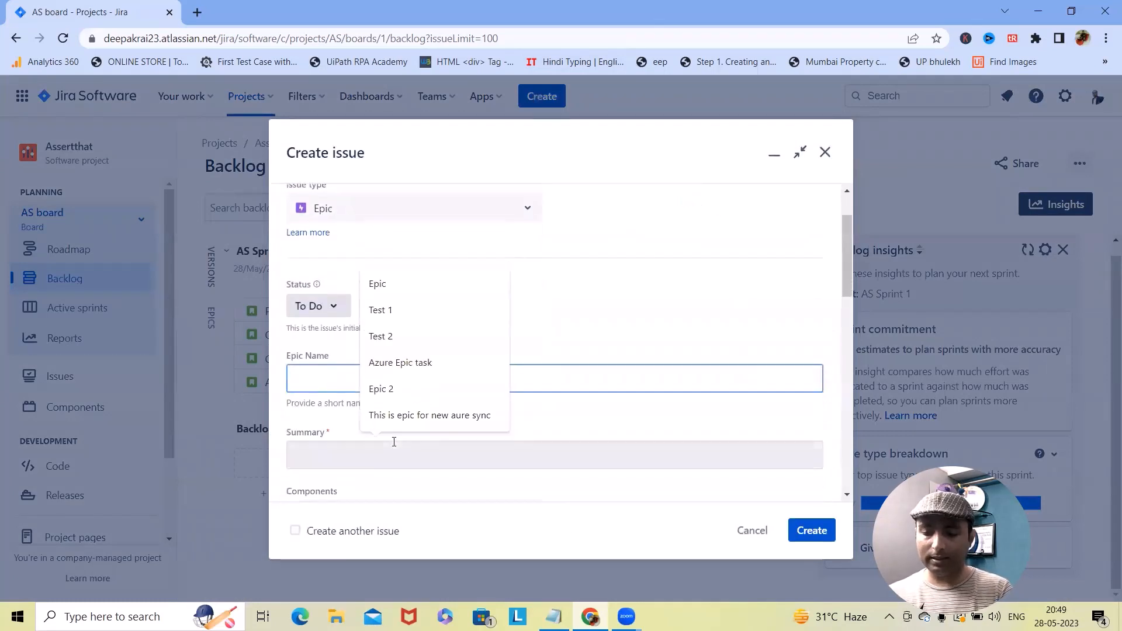
left_click(737, 301)
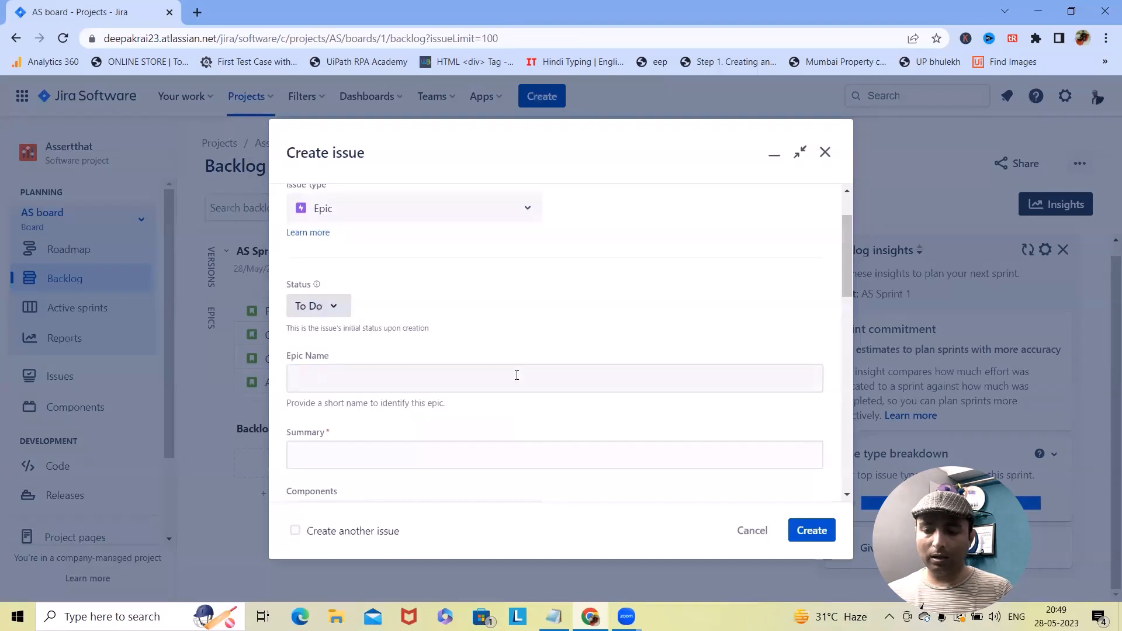
left_click(437, 384)
type("Test")
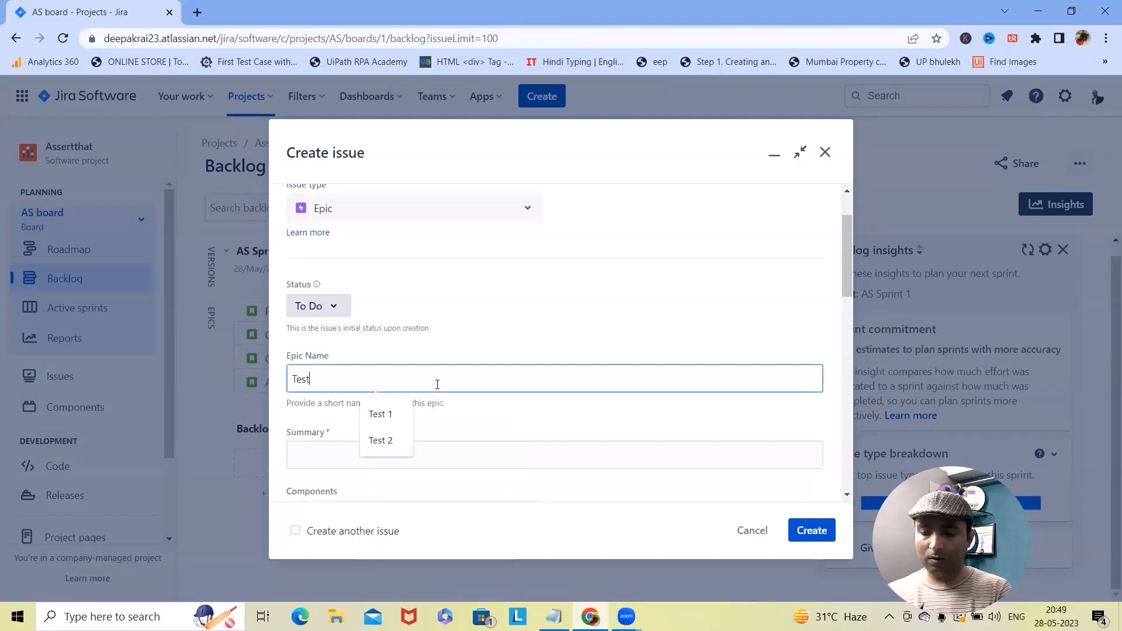
type(" Epic")
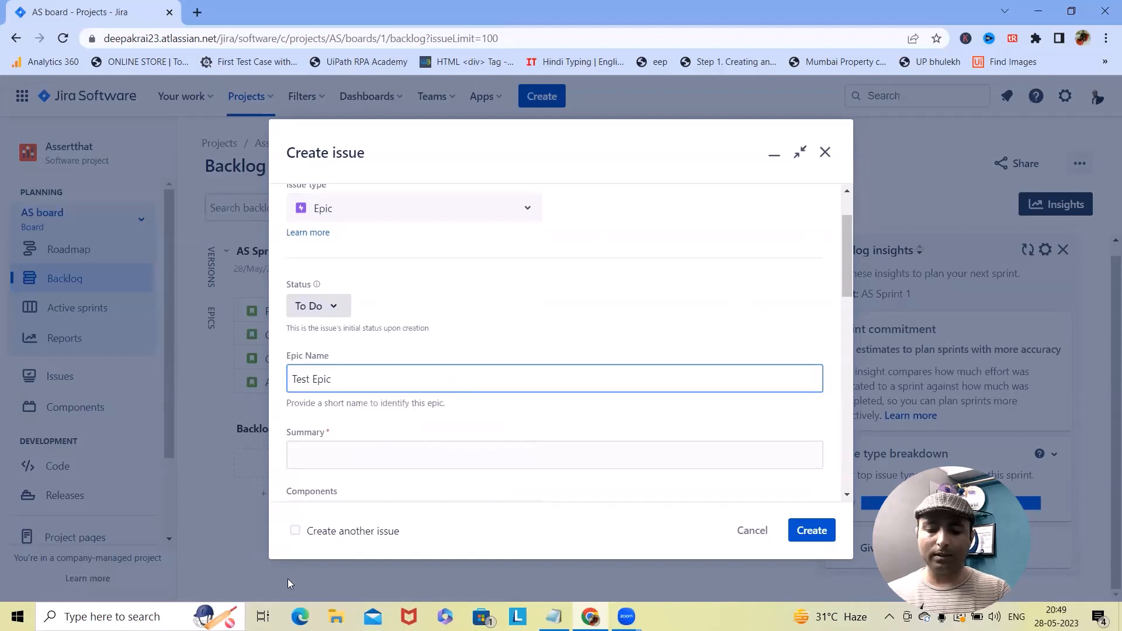
left_click(812, 531)
Reopen the backlog insights and create a new sprint below AS Sprint 1 in the backlog
left_click(1071, 206)
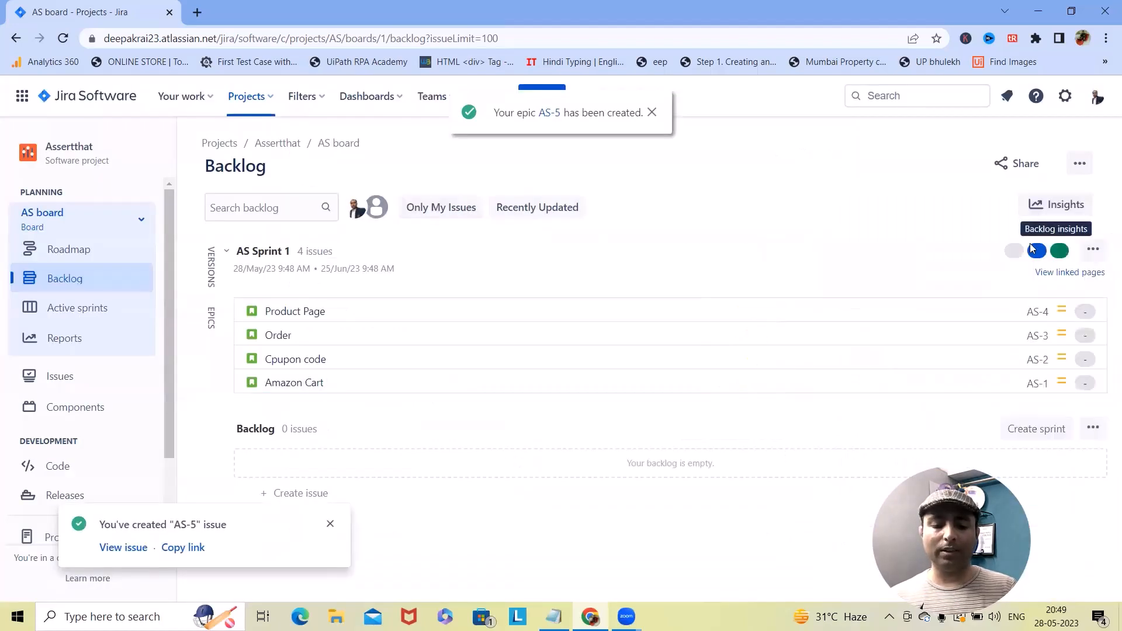
left_click(1072, 205)
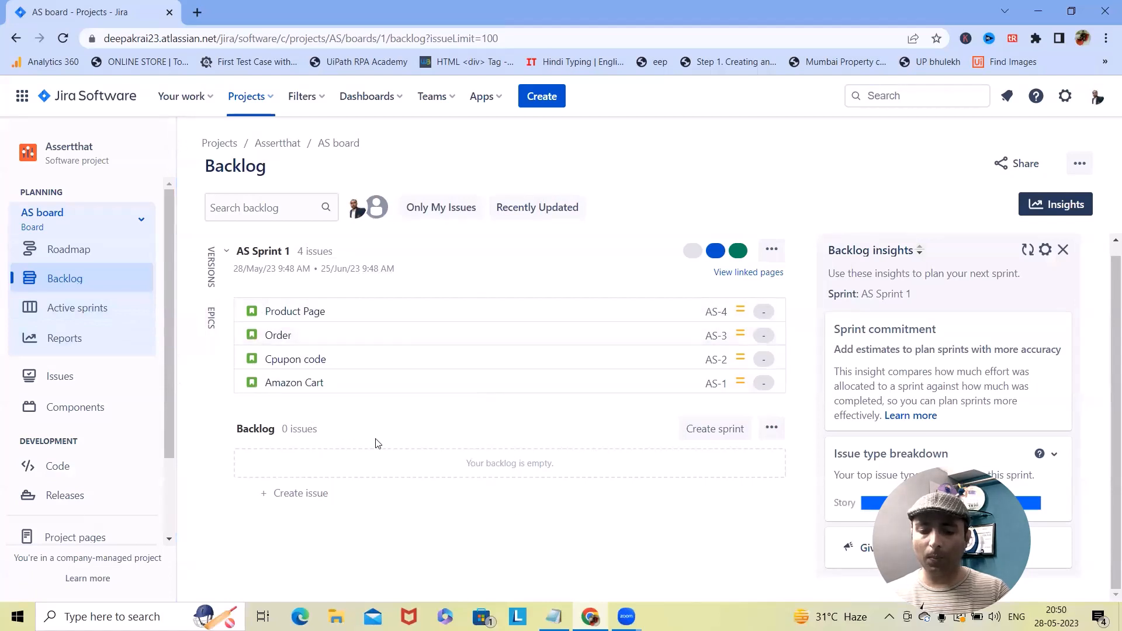
left_click(707, 433)
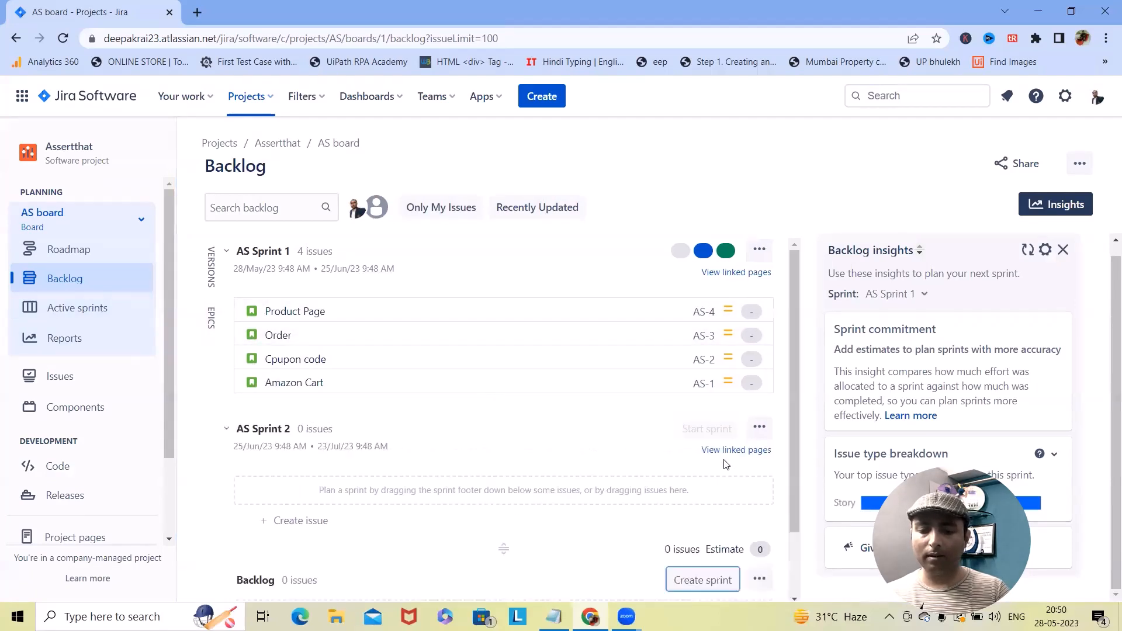
left_click_drag(787, 483, 787, 544)
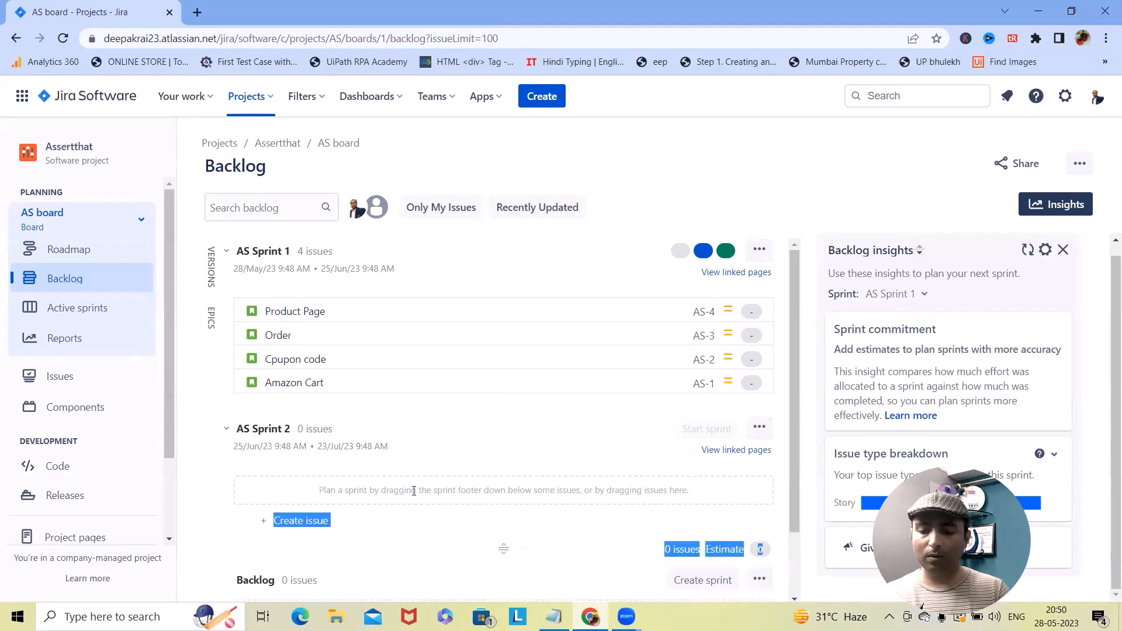
left_click(271, 529)
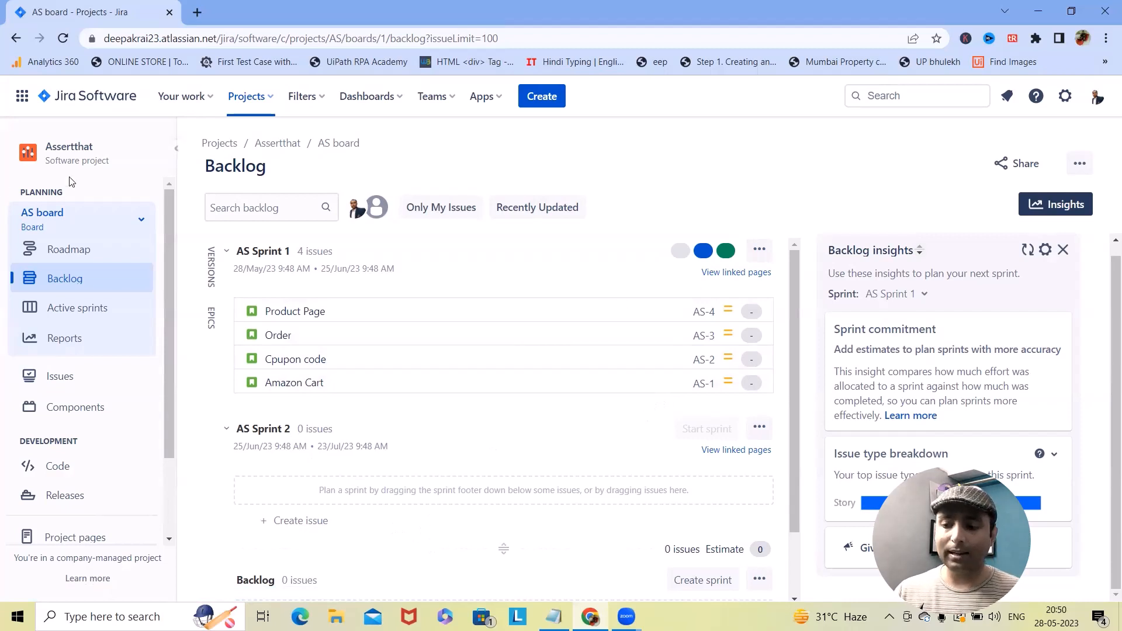
Edit AS Sprint 1 to start on 31/May/23 and end on 08/Jun/23, both at 9:48 AM, and save it
left_click(769, 251)
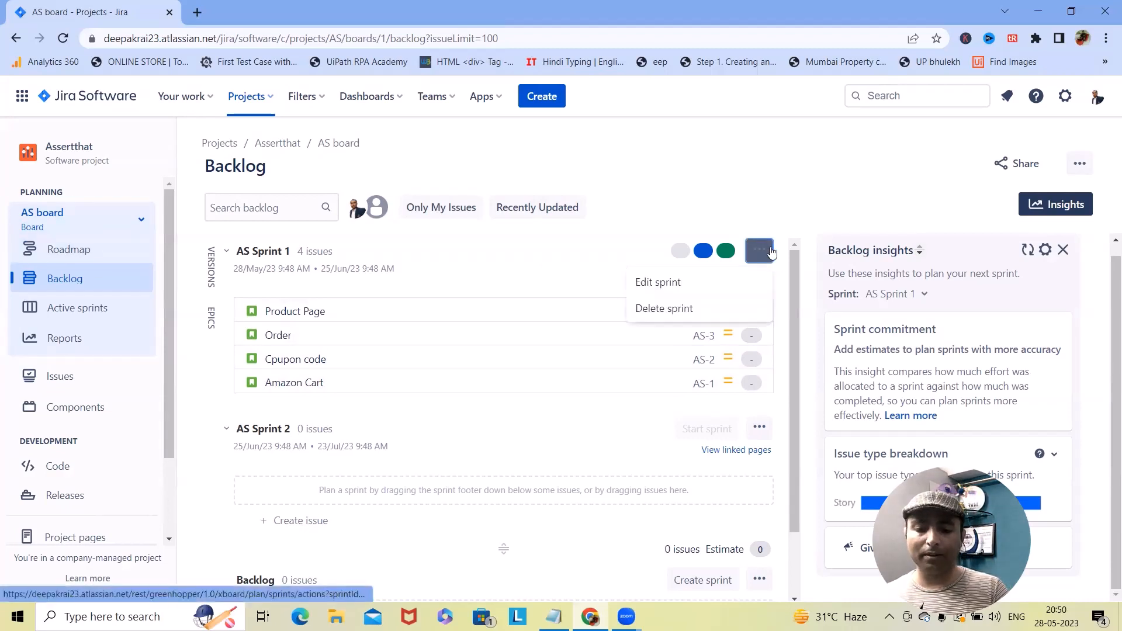
left_click(658, 281)
left_click(338, 284)
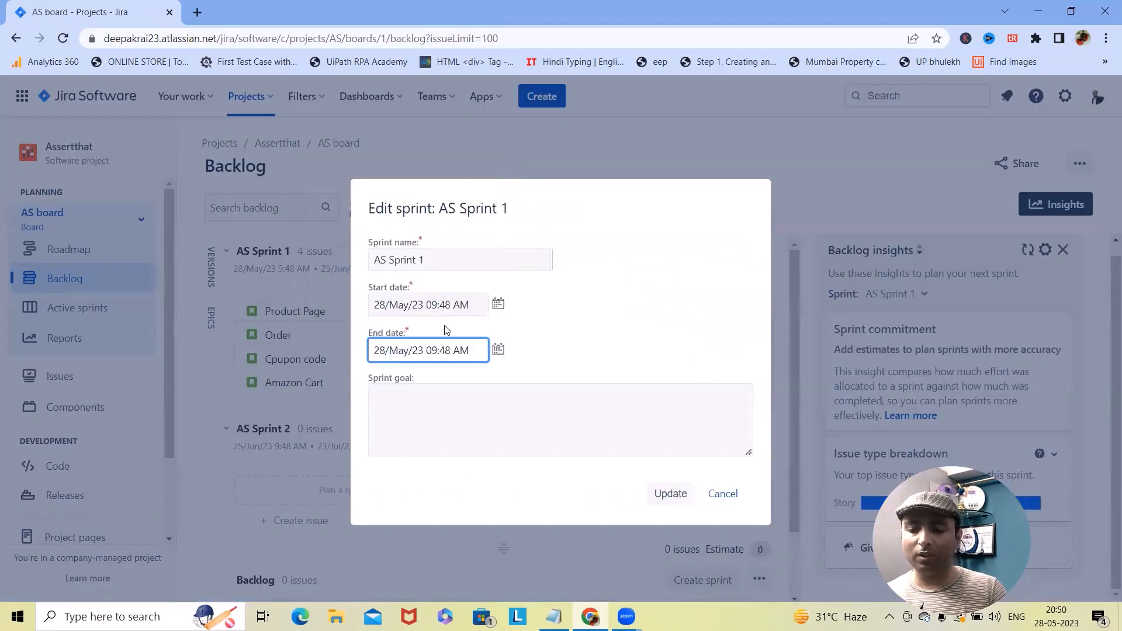
left_click(497, 352)
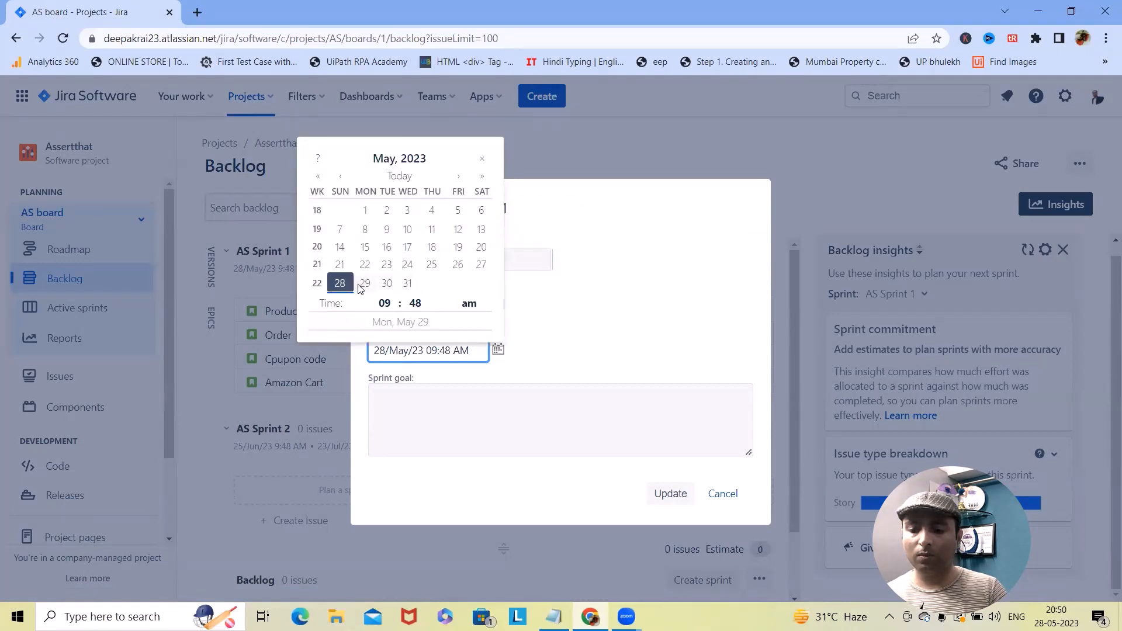
left_click(408, 284)
left_click(497, 304)
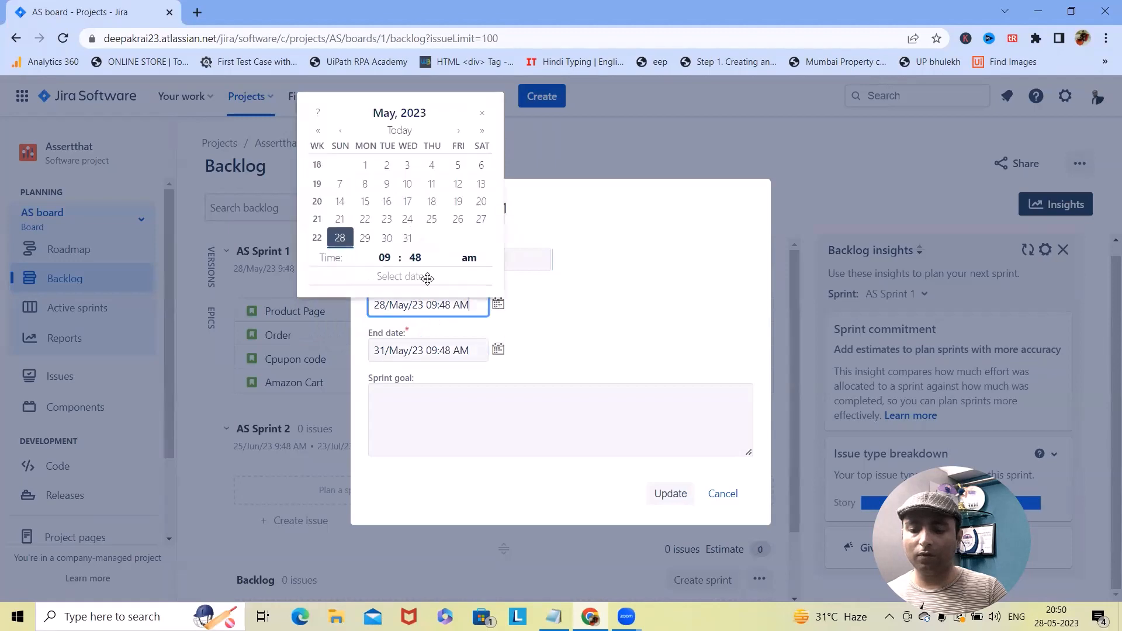
left_click(408, 240)
left_click(497, 349)
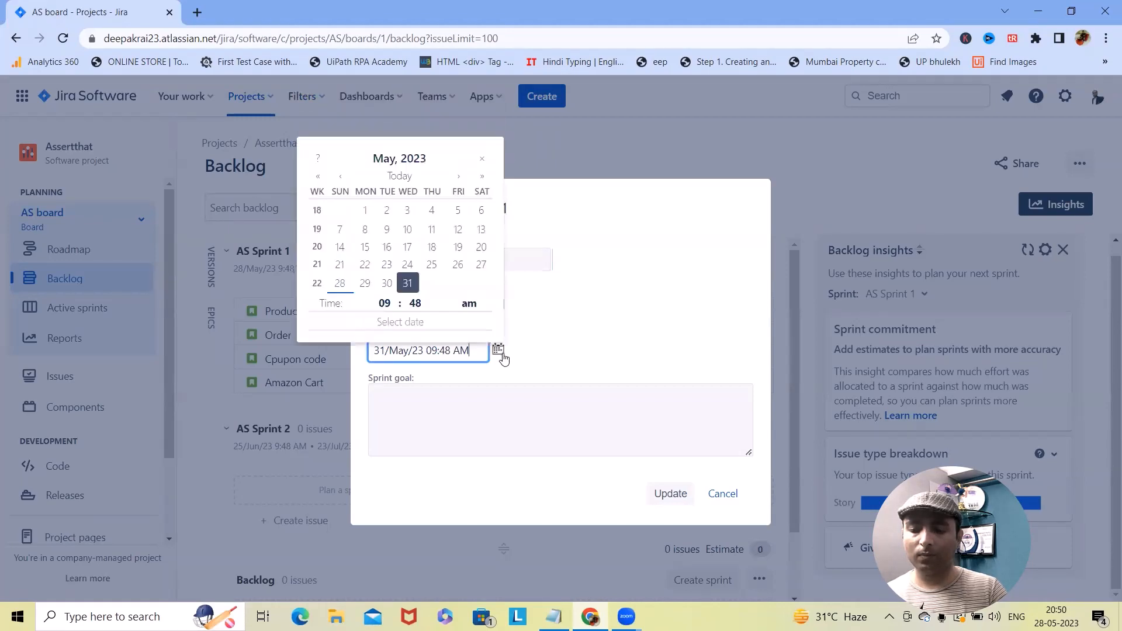
key("Return")
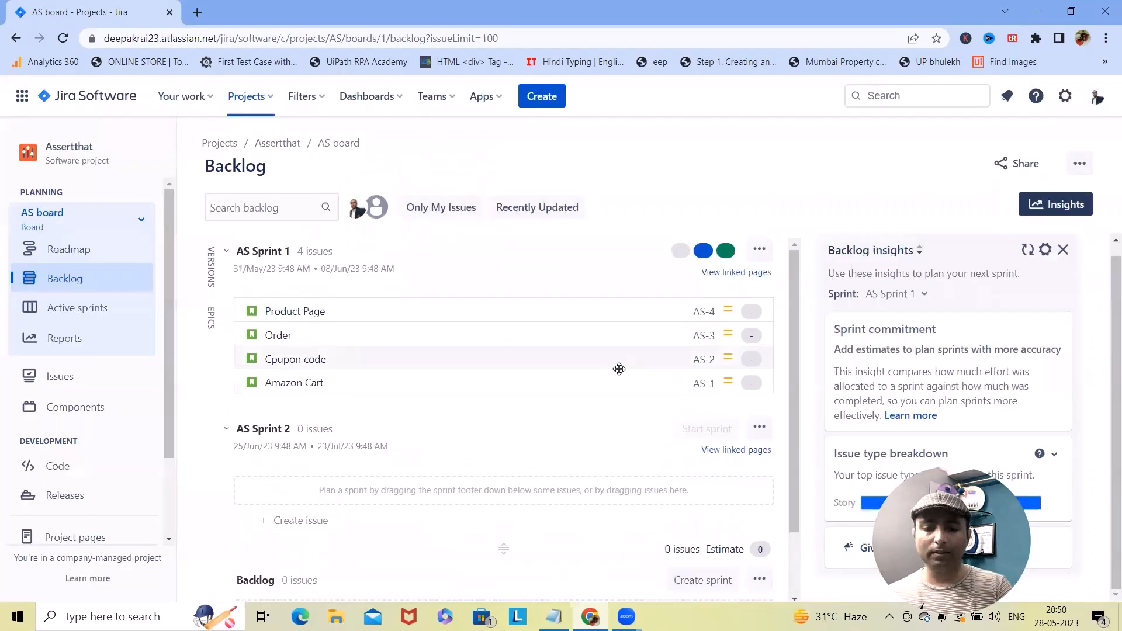
Create two issues of type Bug in AS Sprint 2, named "Defect 1" and "Defect 2"
scroll(735, 373, "down", 2)
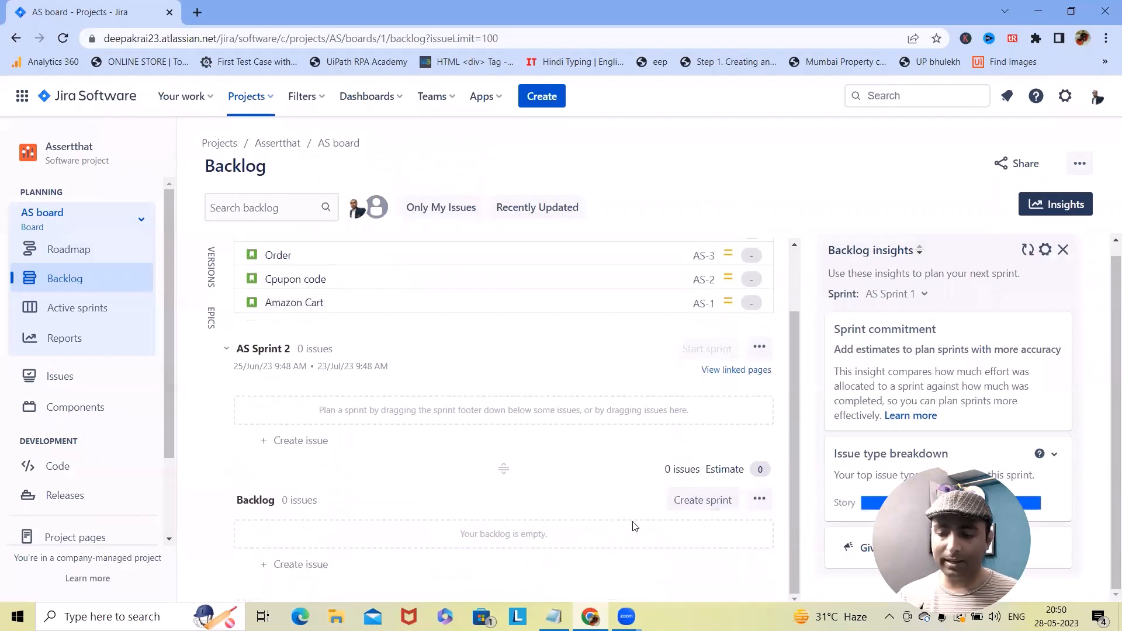
left_click(321, 439)
left_click(253, 446)
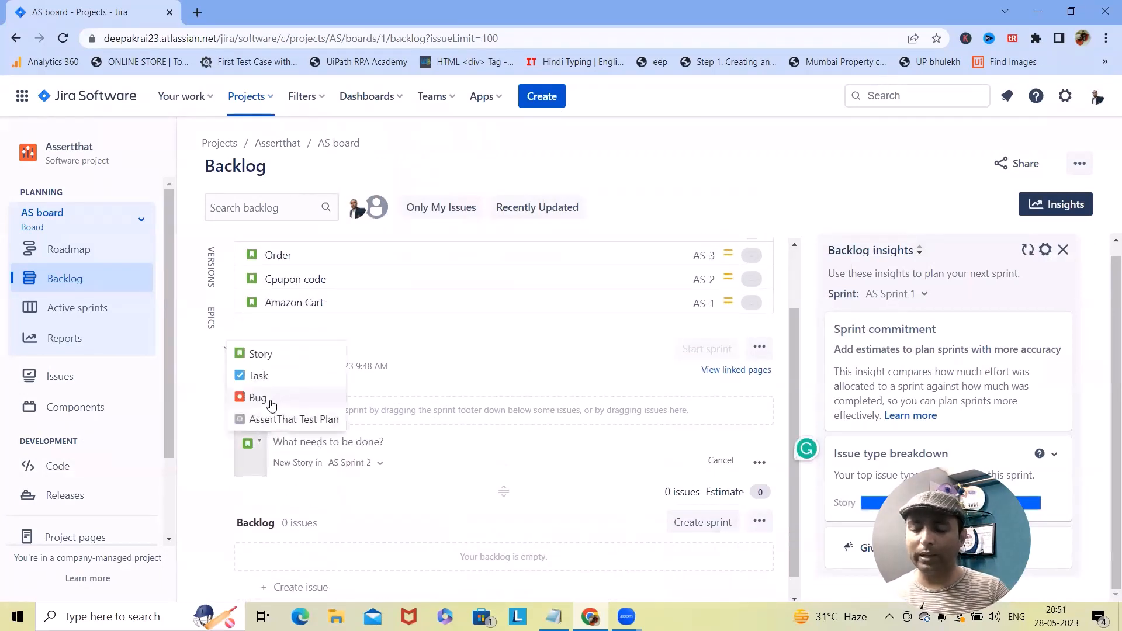
left_click(270, 400)
type("Defect 1")
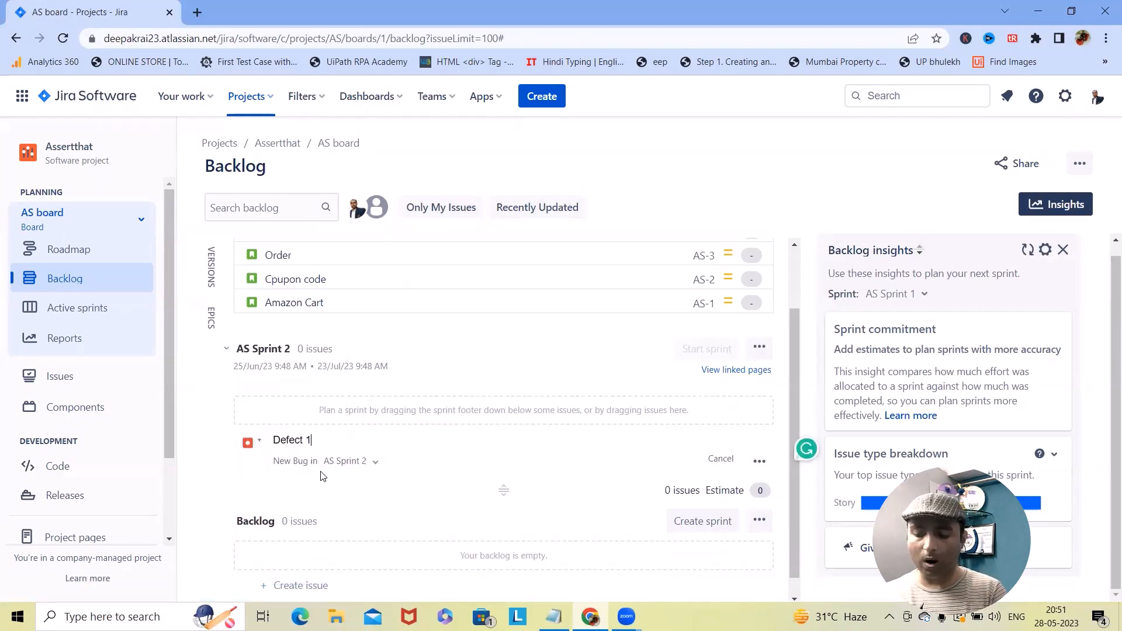
key("Return")
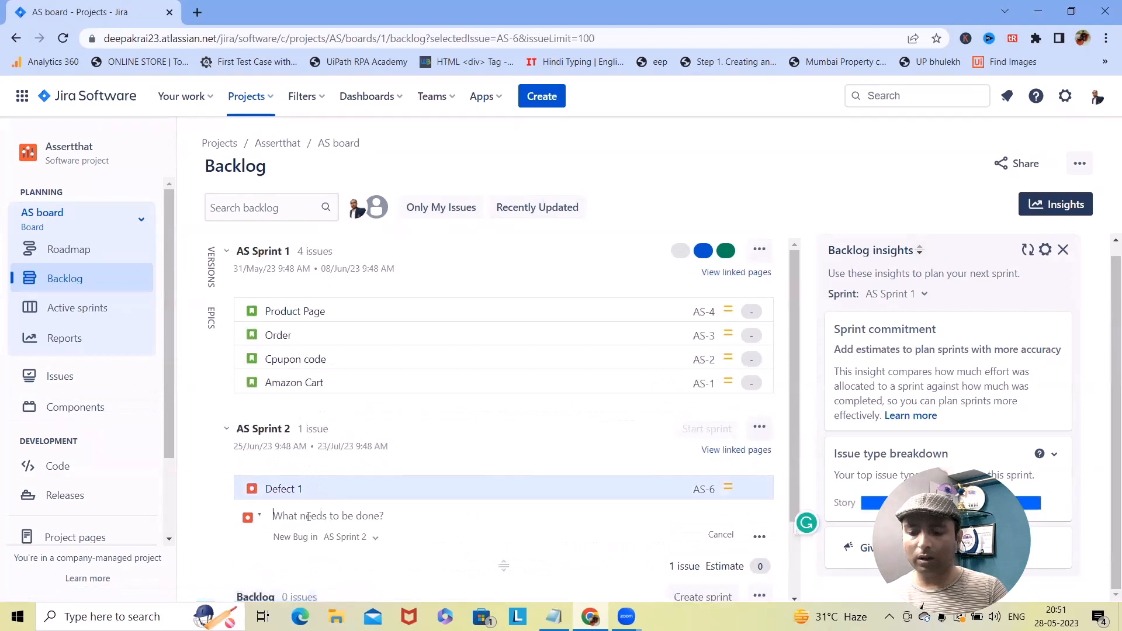
type("Defect 2")
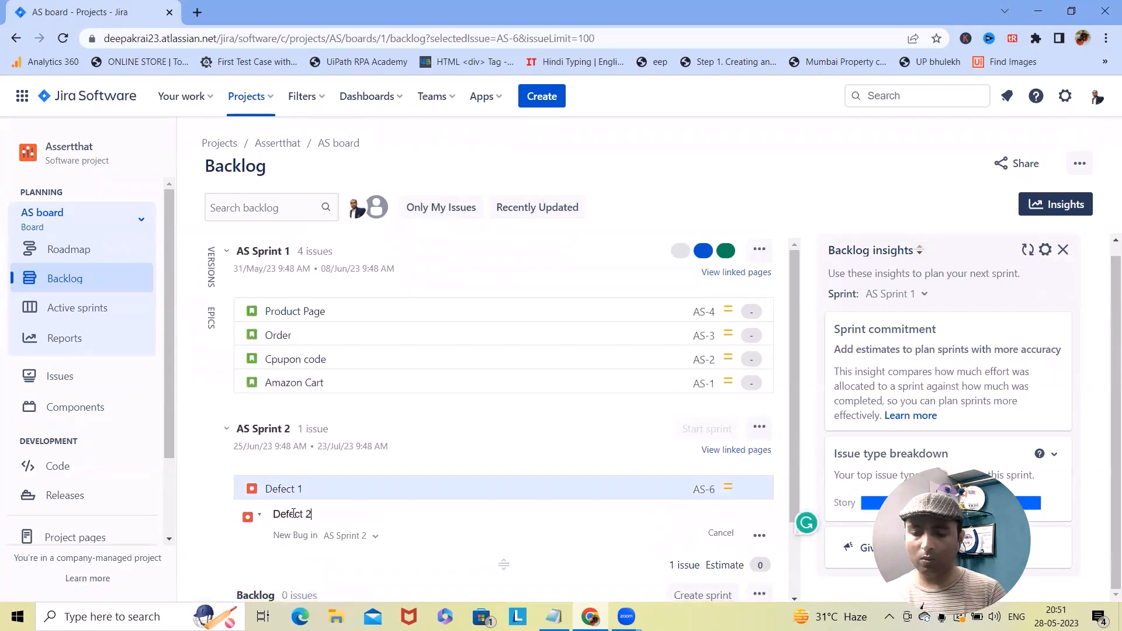
key("Return")
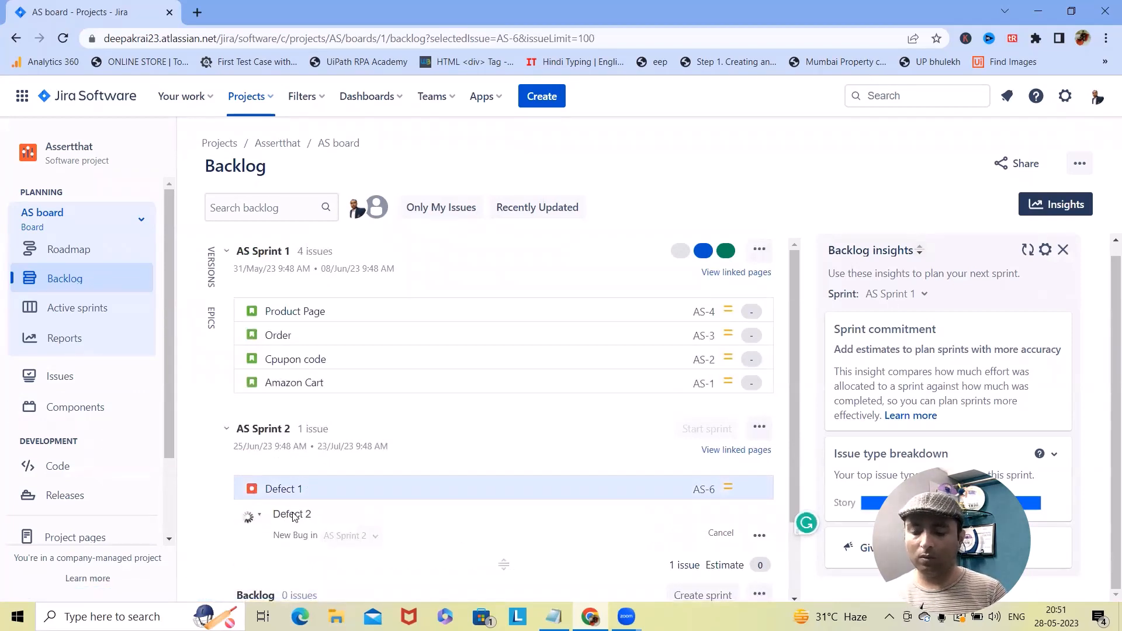
Add two issues of type Task to AS Sprint 2, named "Task 1" and "Task 2"
scroll(274, 522, "down", 2)
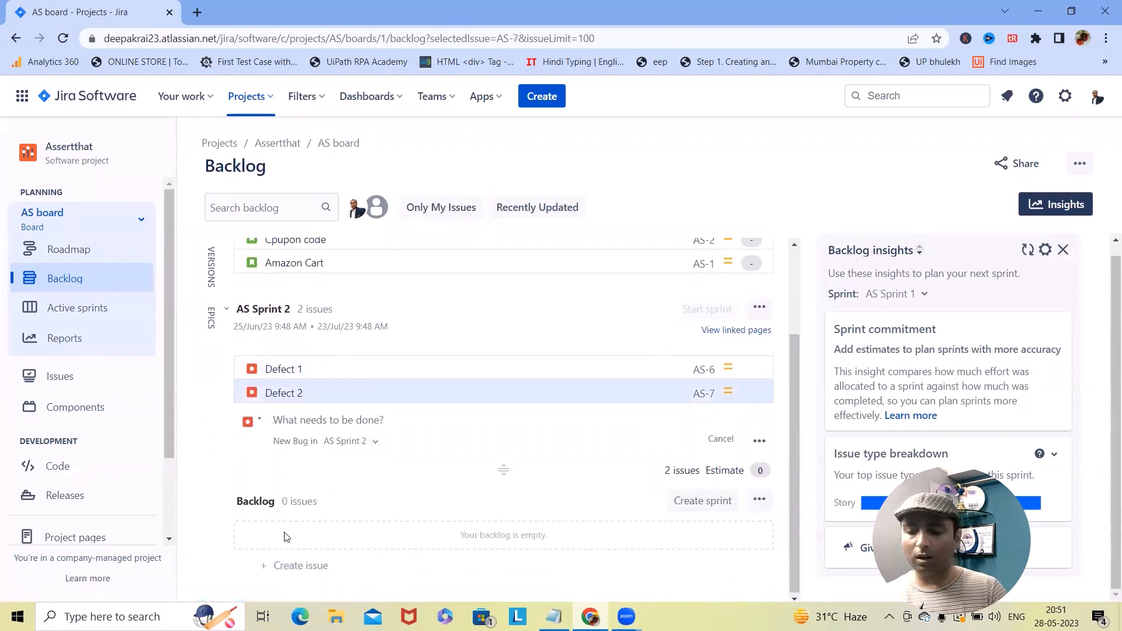
left_click(253, 419)
left_click(258, 352)
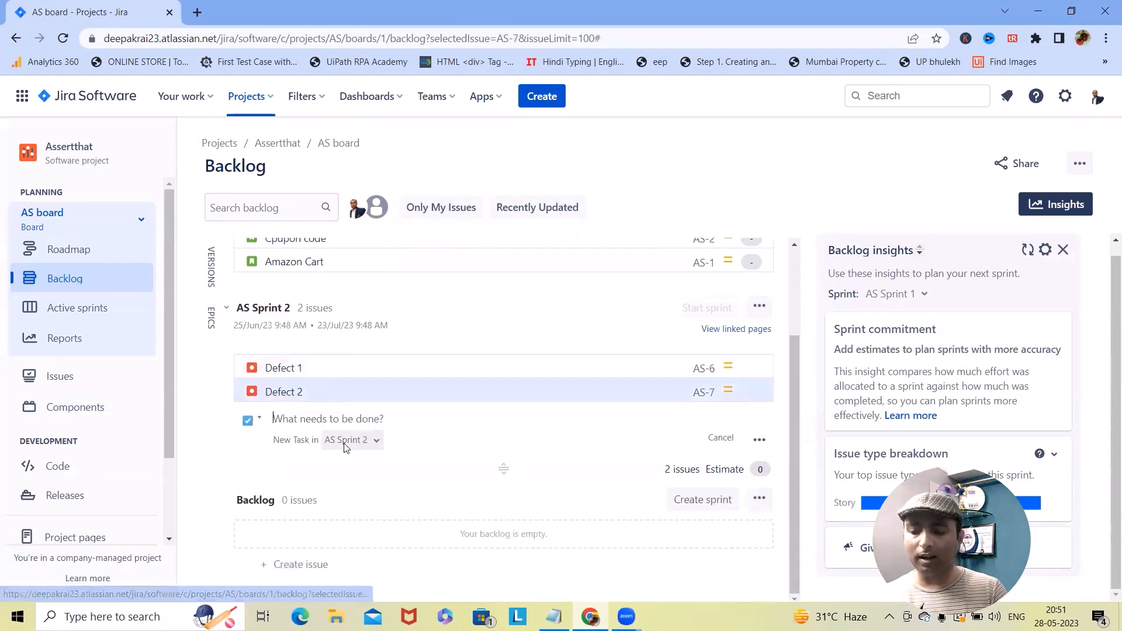
type("Tas")
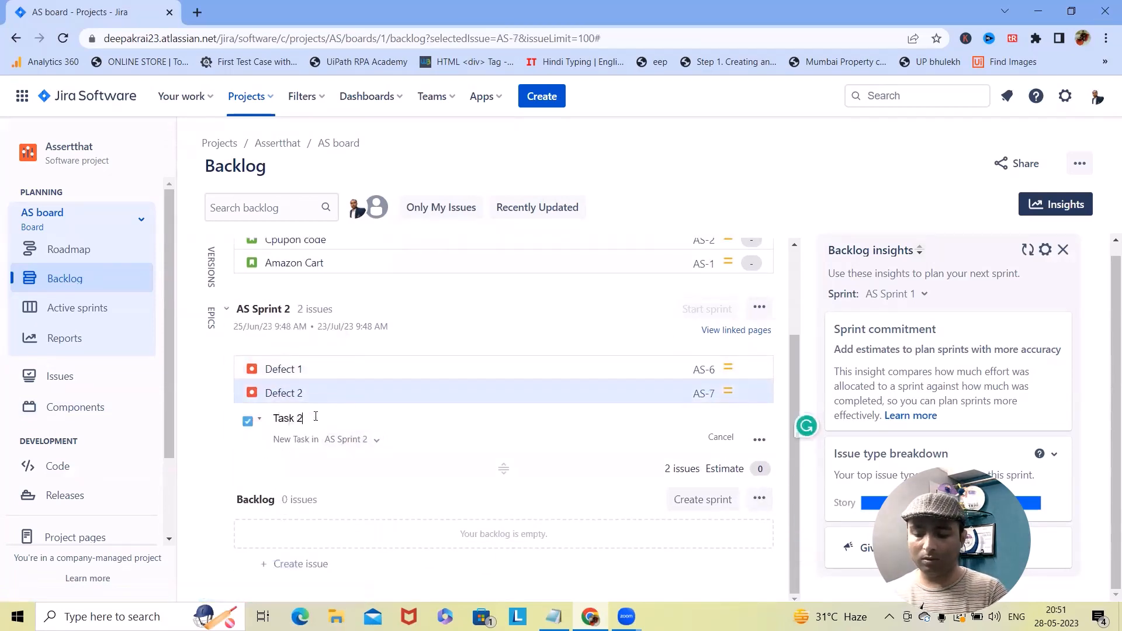
type("k 2")
key("BackSpace")
type("1")
key("Return")
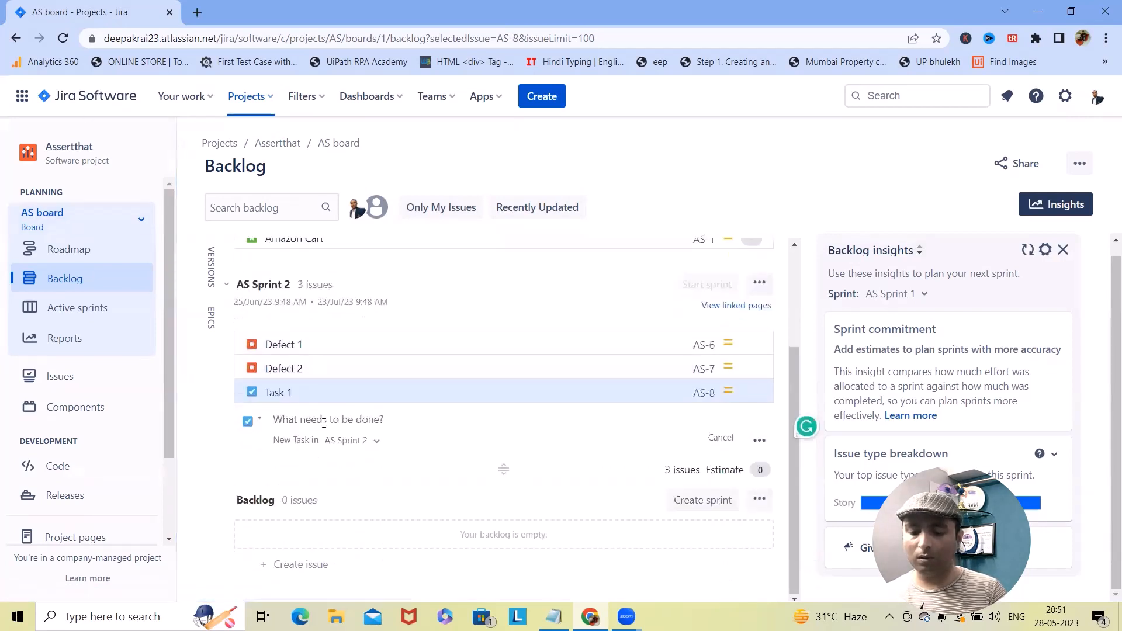
type("Task 2")
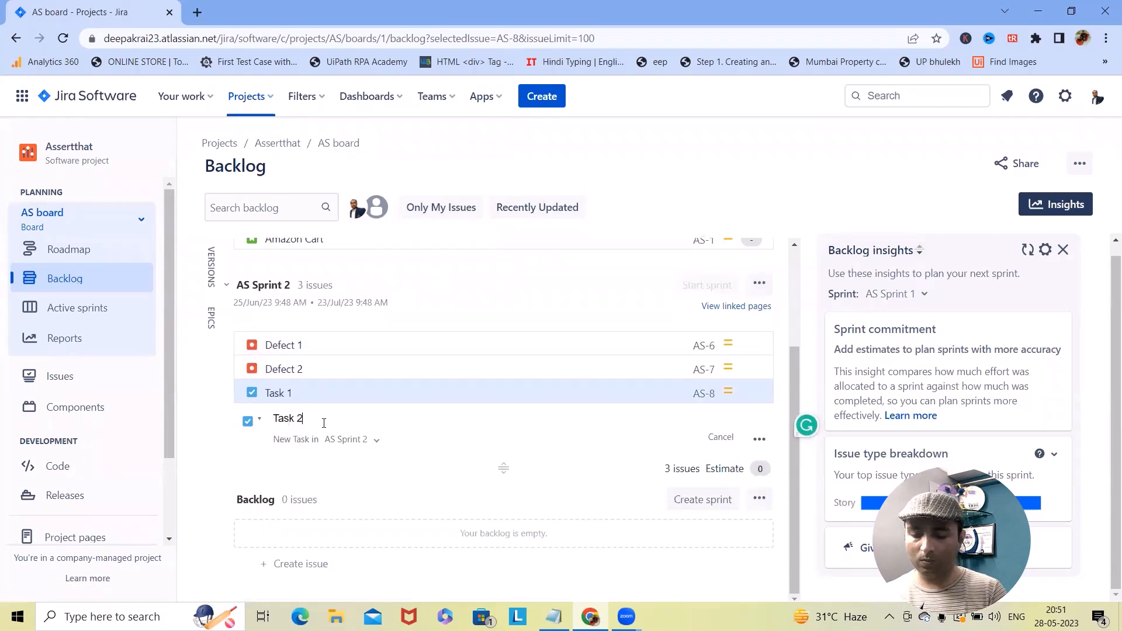
key("Return")
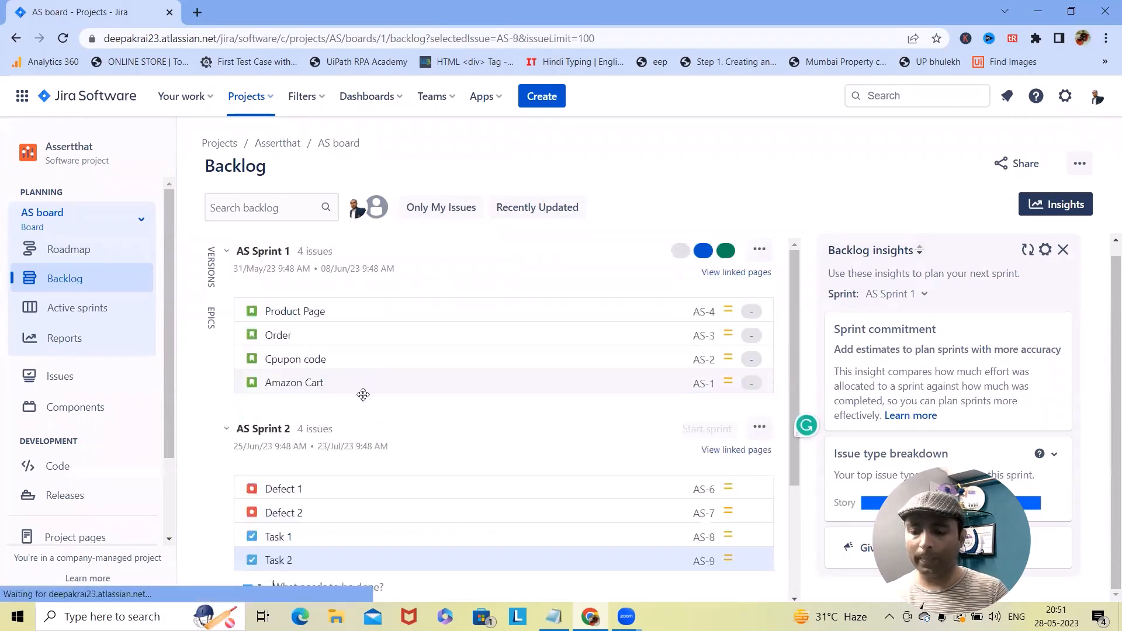
Move Defect 1, Defect 2, Task 1 and Task 2 from AS Sprint 2 into AS Sprint 1, confirming each sprint scope change
left_click_drag(338, 496, 350, 344)
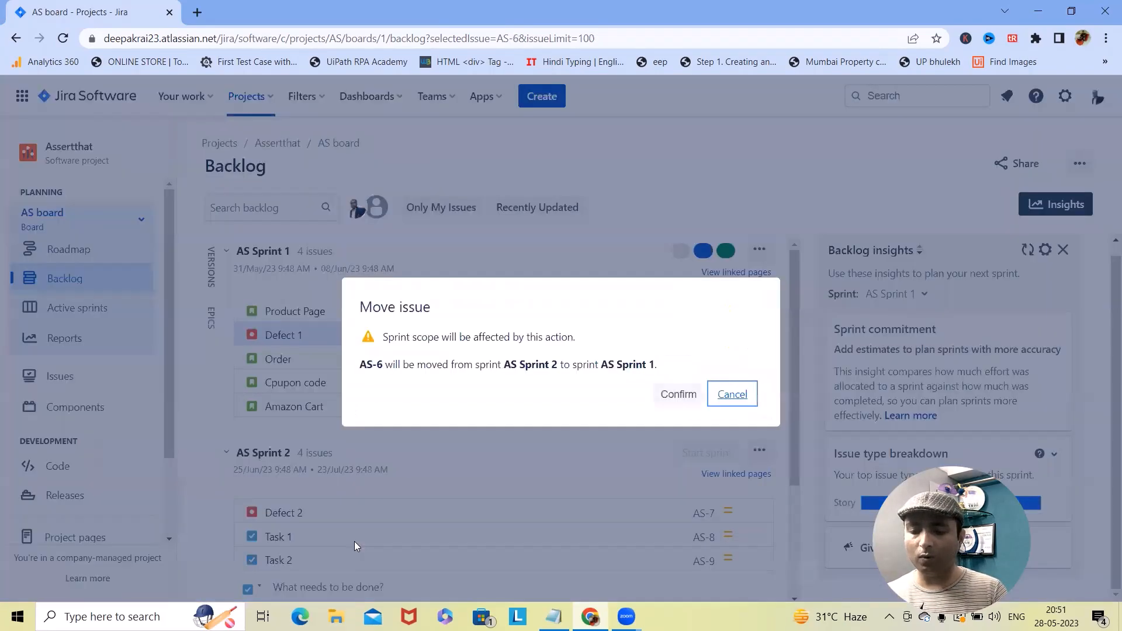
left_click(680, 394)
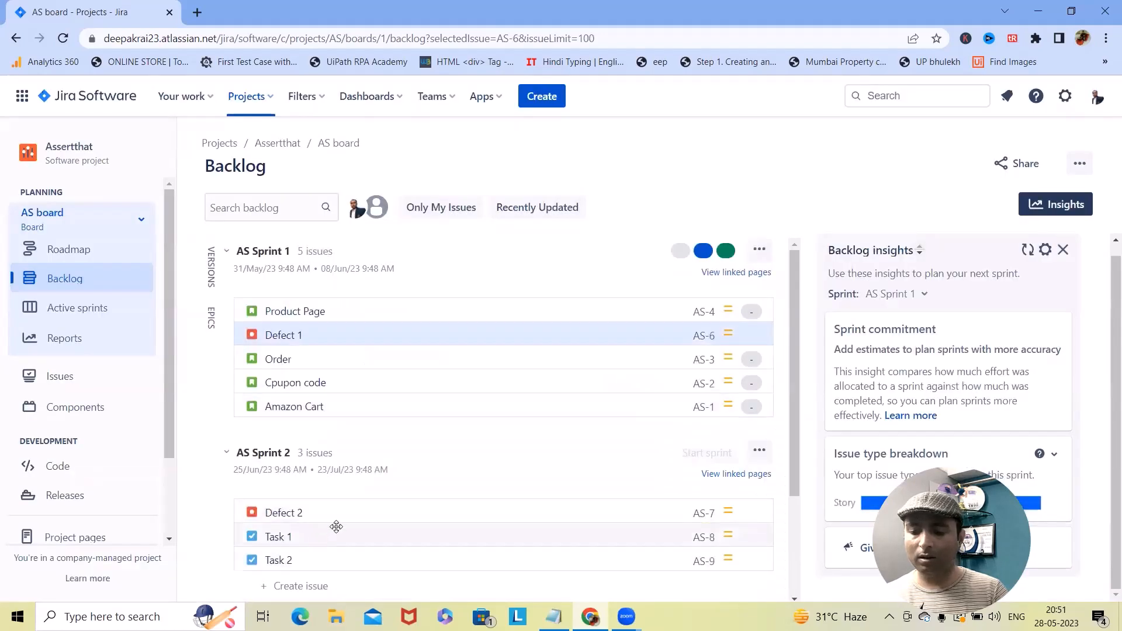
left_click_drag(336, 518, 358, 412)
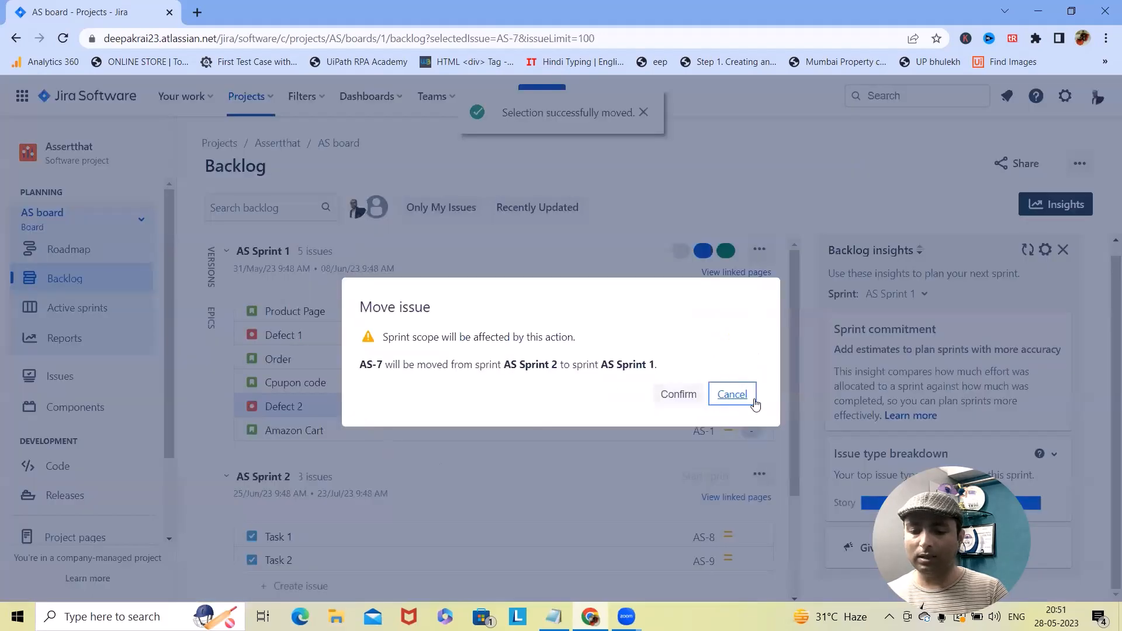
left_click(678, 395)
left_click_drag(282, 529, 320, 381)
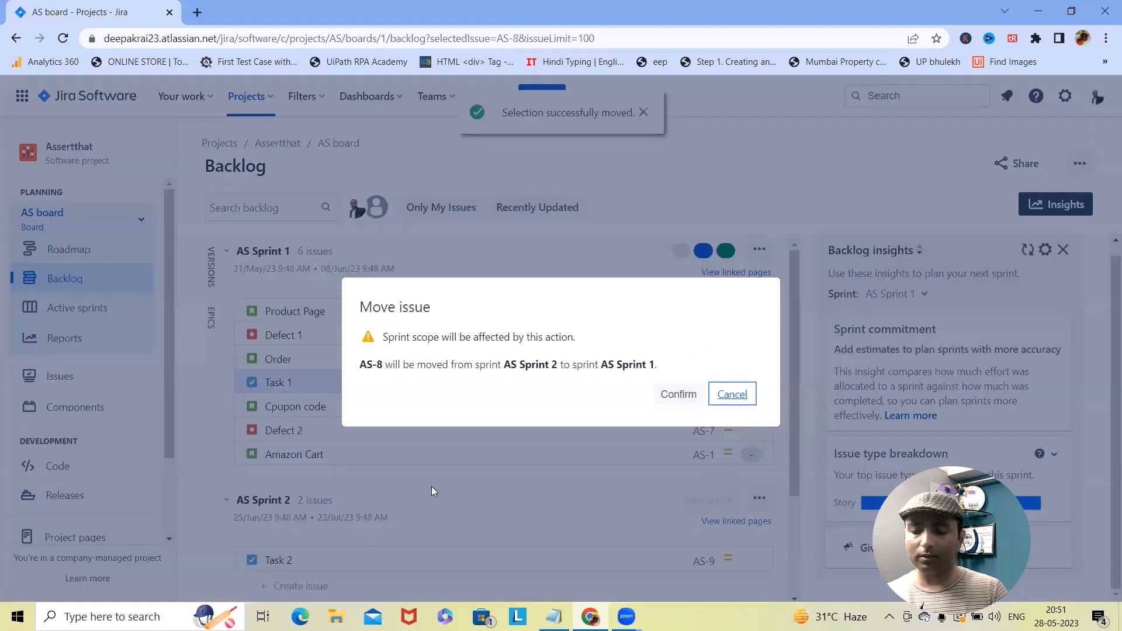
left_click(684, 405)
left_click_drag(321, 546, 336, 420)
left_click(680, 394)
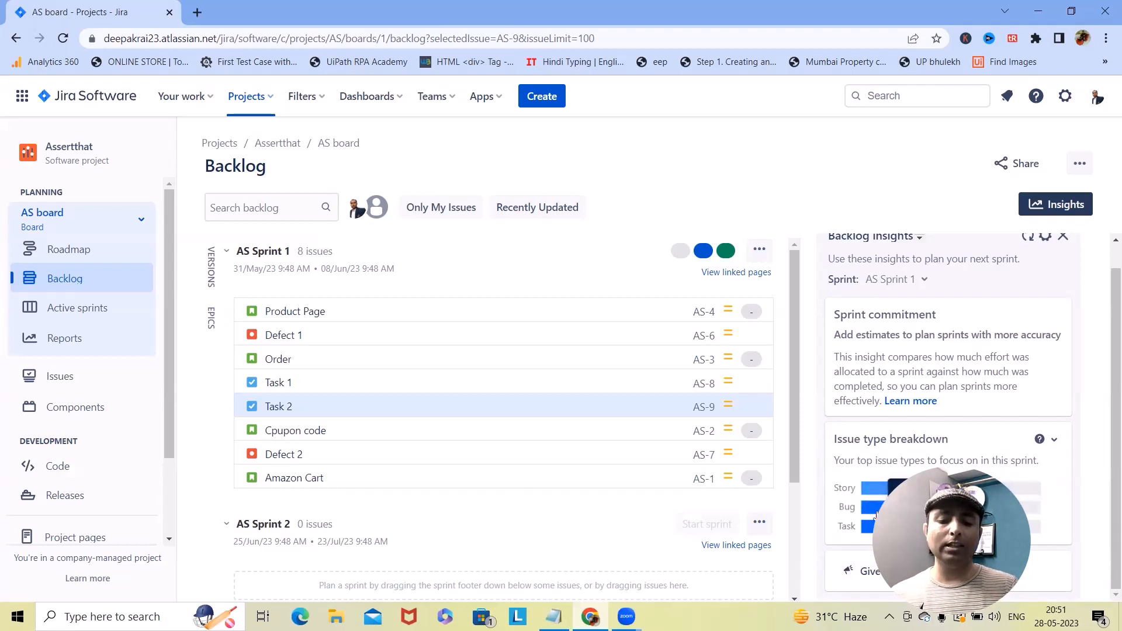
Collapse the issue type breakdown insight and set the story points of the Order story in AS Sprint 1 to 4
left_click(1053, 440)
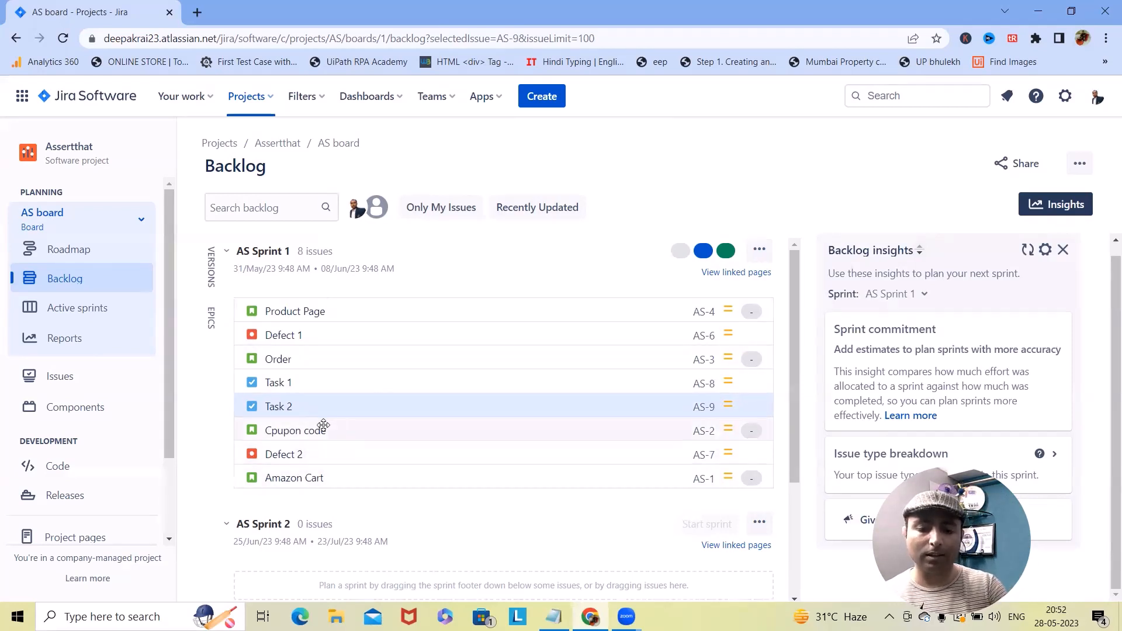
left_click(299, 357)
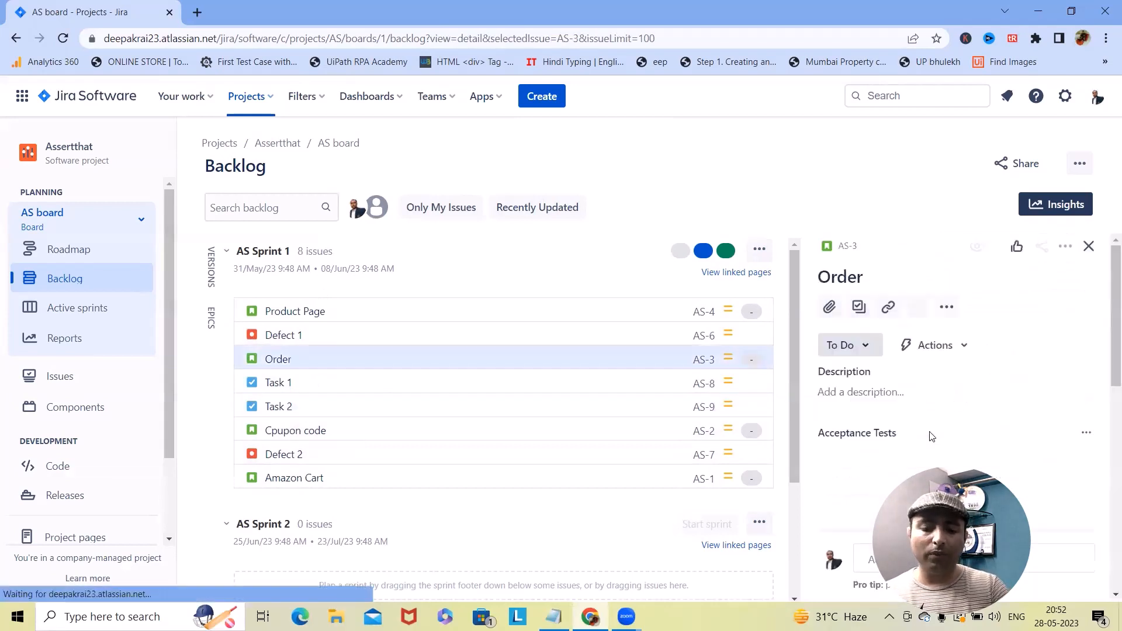
scroll(1022, 438, "down", 8)
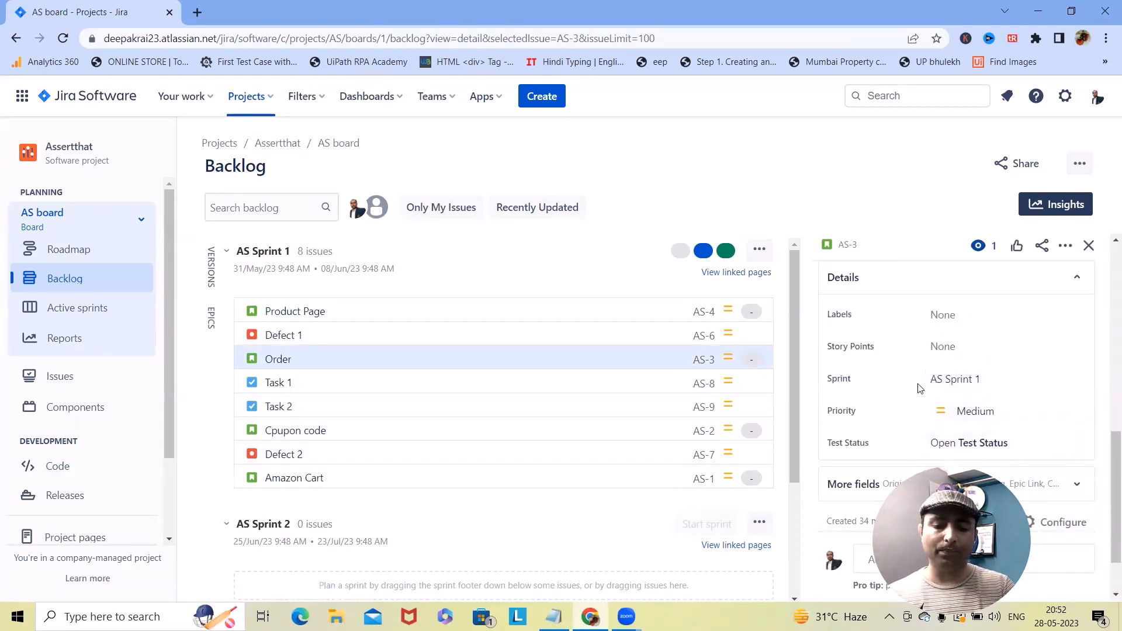
left_click(944, 347)
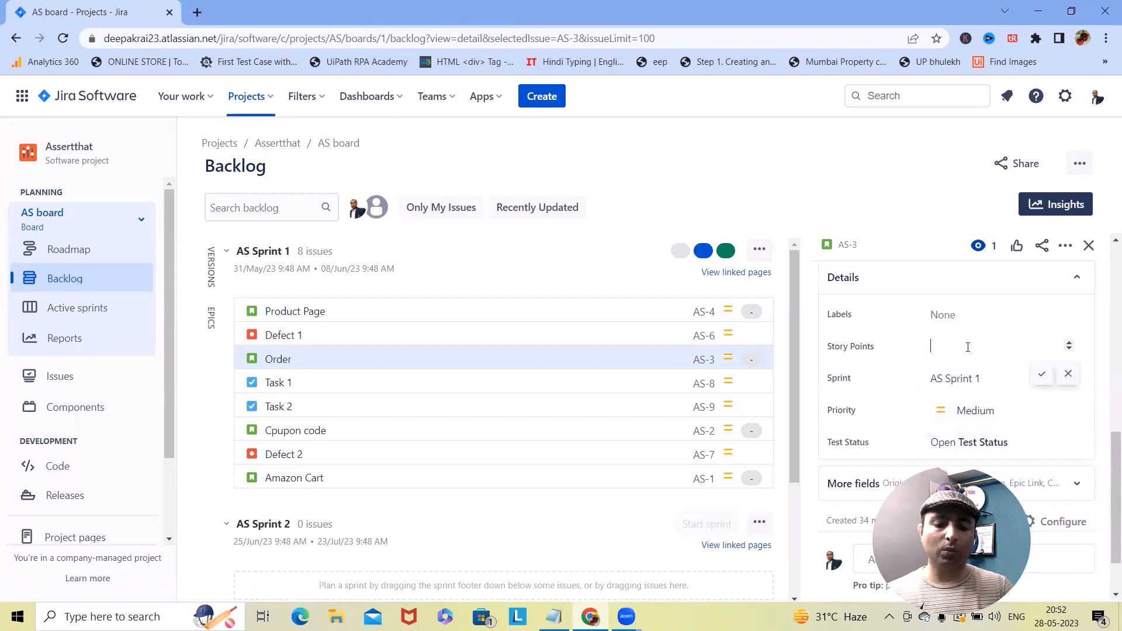
type("4")
left_click(1042, 374)
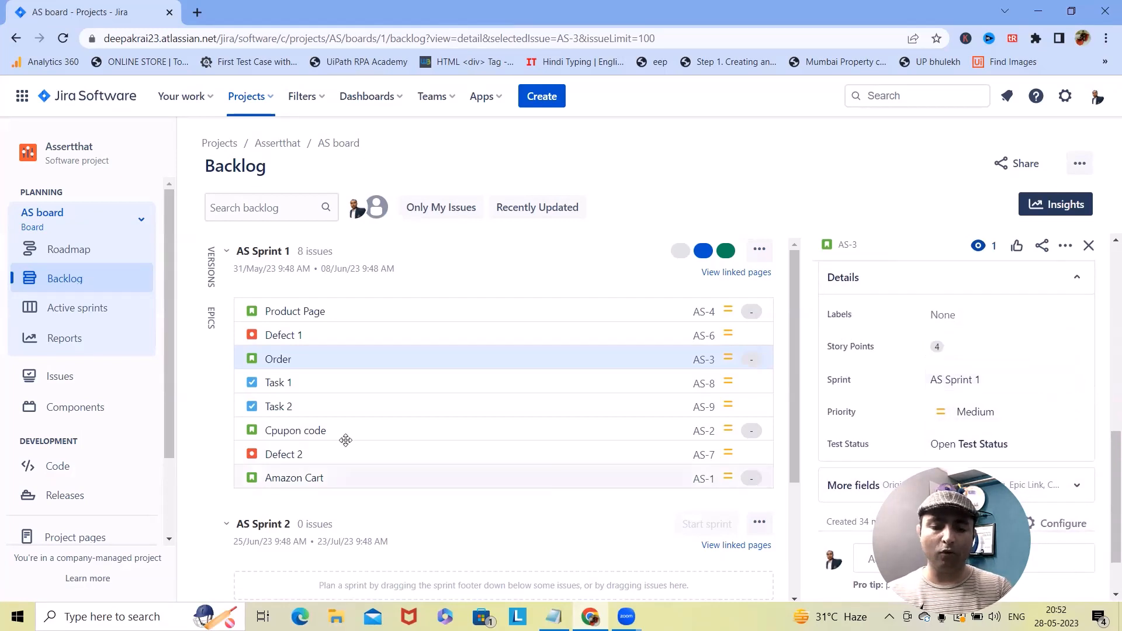
Check Defect 1's details for a story points field, and set the story points of the Product Page story to 5
left_click(327, 342)
scroll(955, 390, "down", 5)
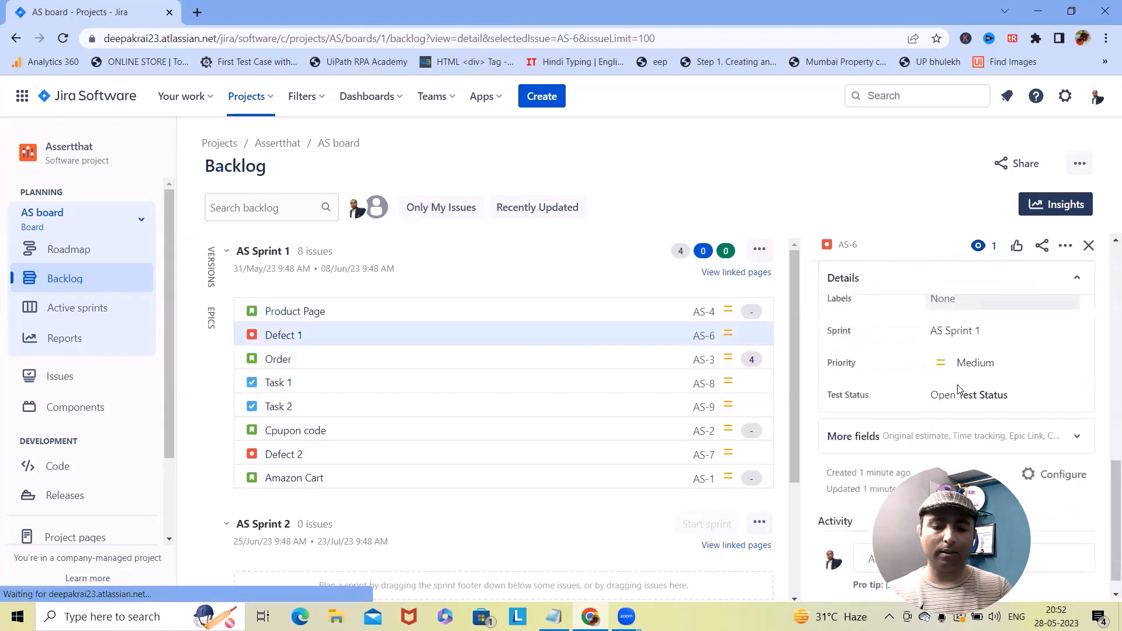
scroll(960, 460, "up", 3)
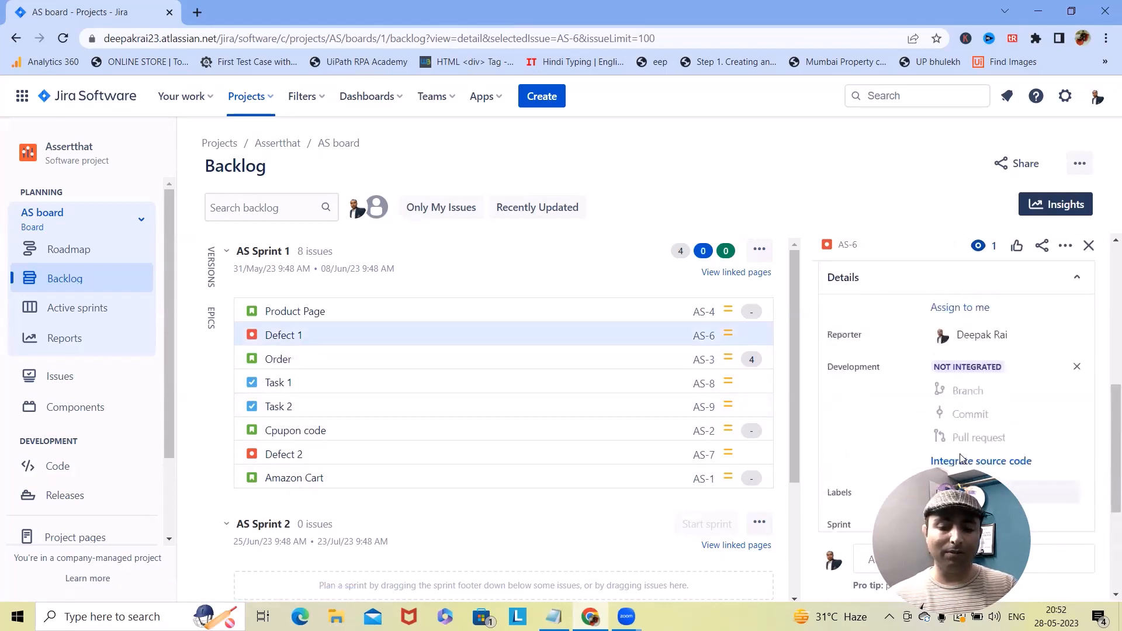
scroll(958, 462, "down", 2)
left_click(270, 314)
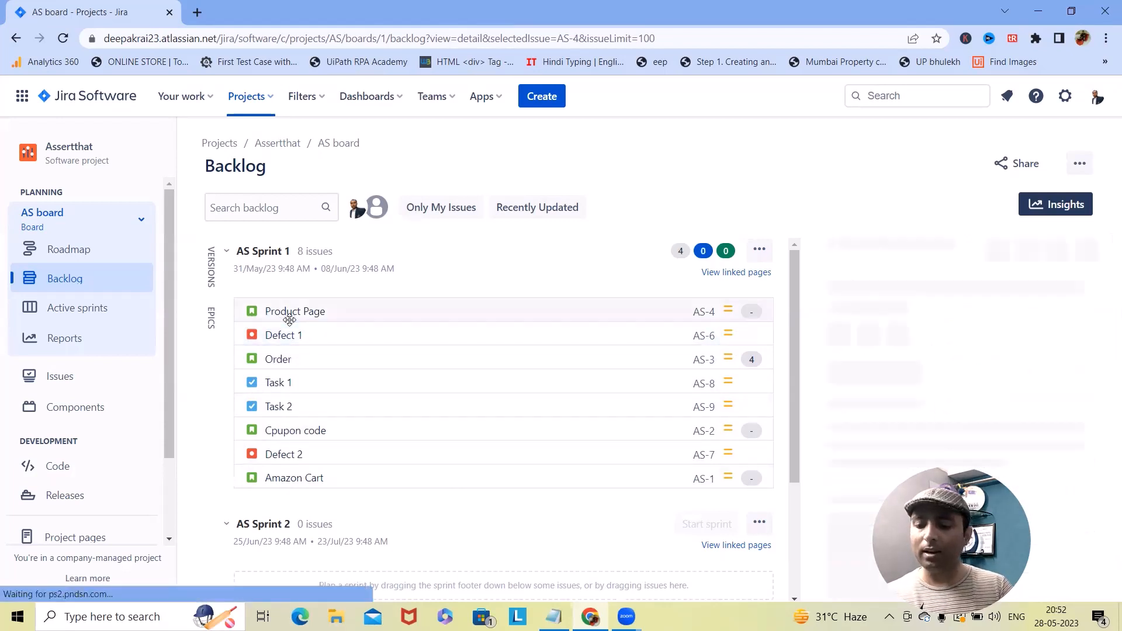
scroll(993, 421, "down", 4)
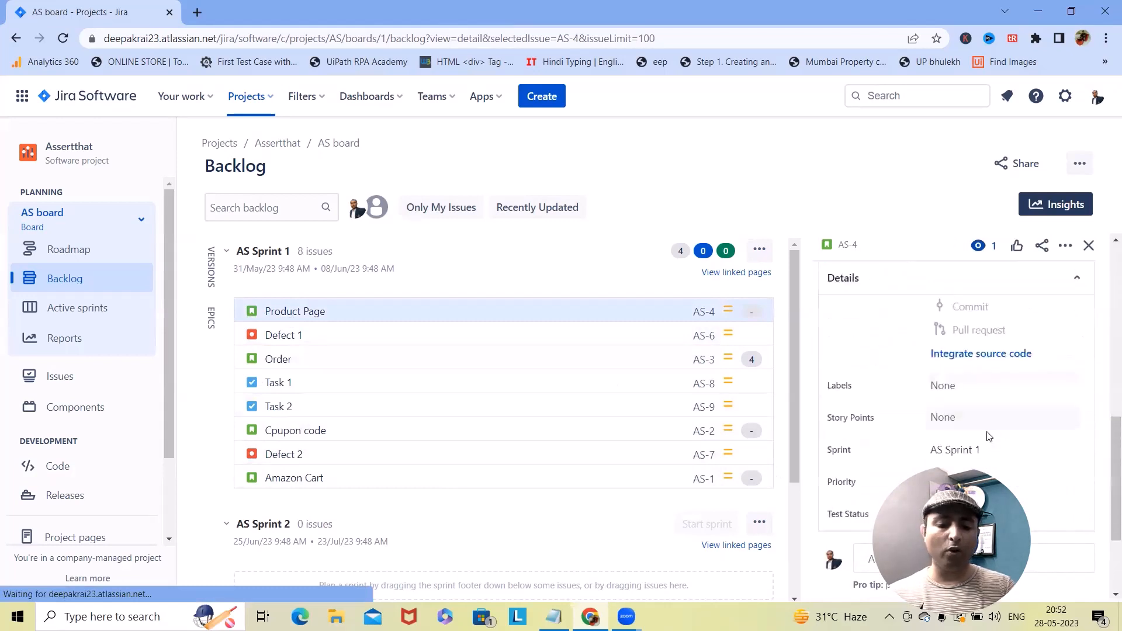
left_click(985, 346)
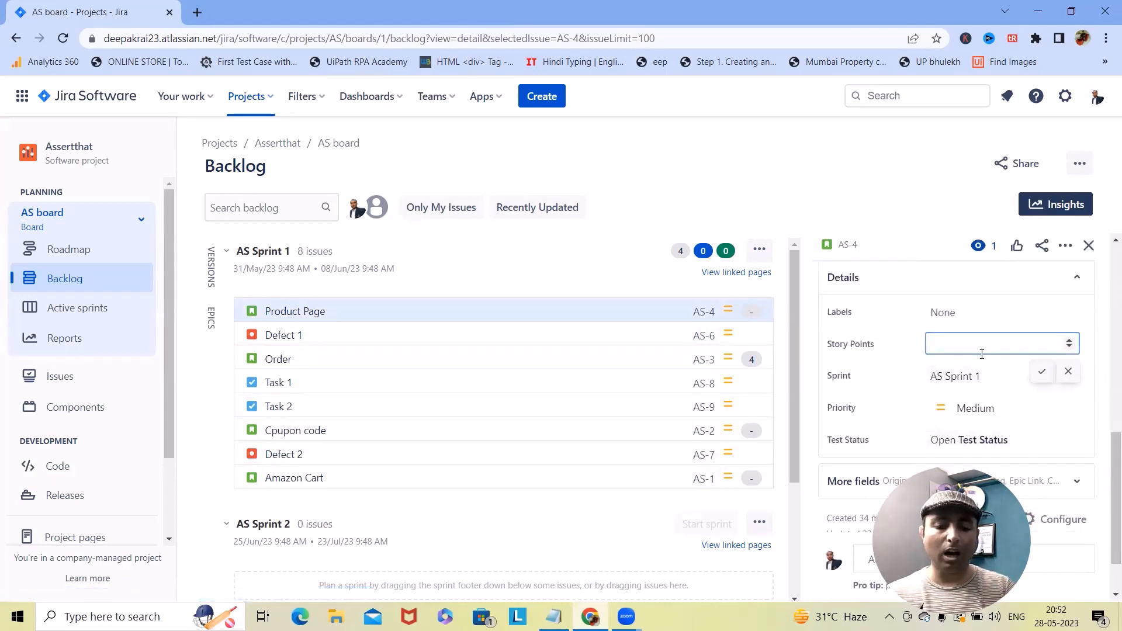
type("5")
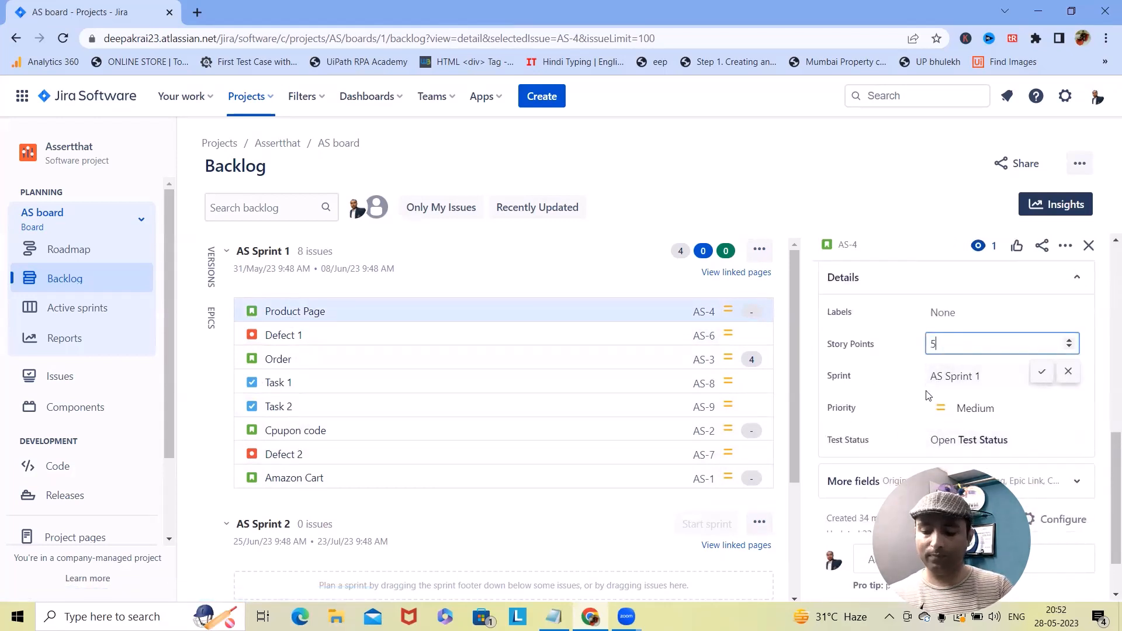
left_click(1042, 372)
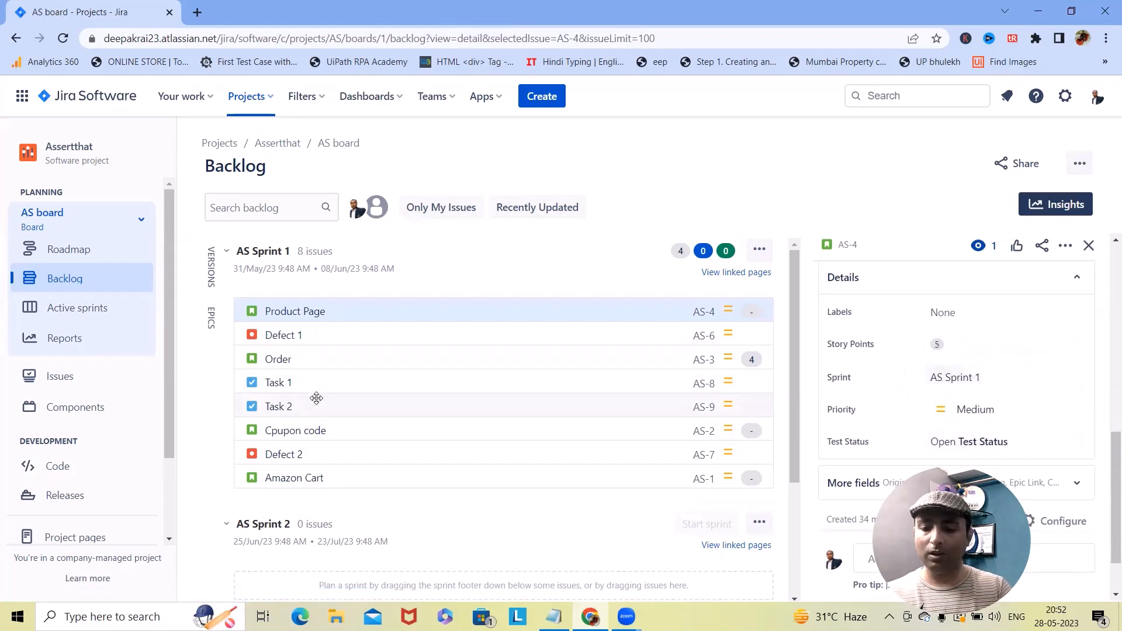
Set the story points of the "Cpupon code" story in AS Sprint 1 to 8
left_click(315, 431)
scroll(958, 415, "down", 8)
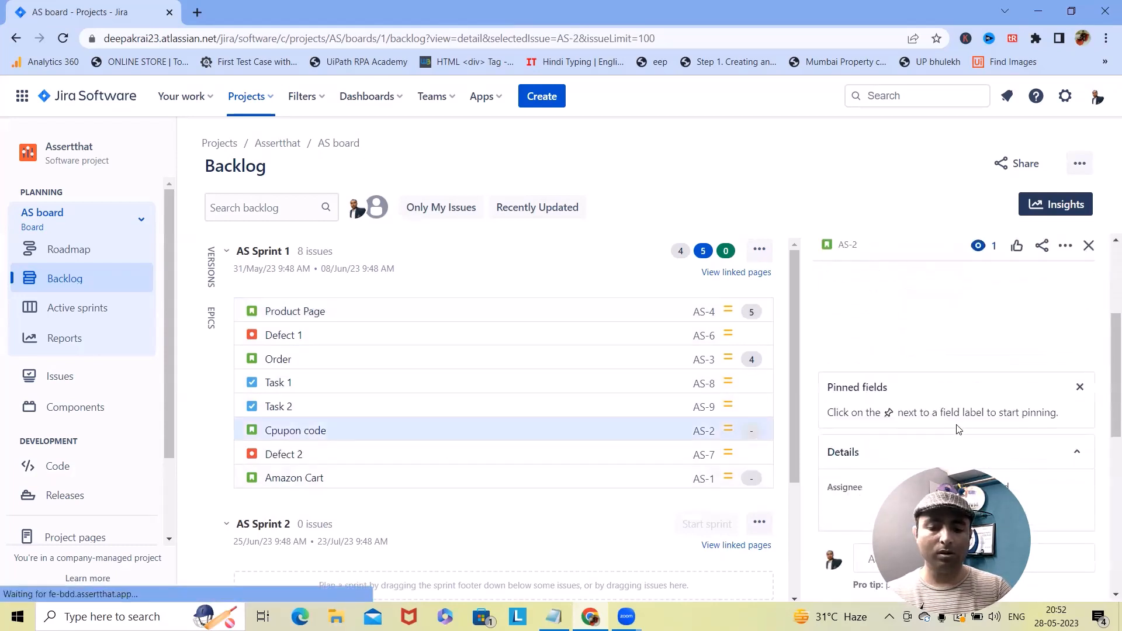
left_click(953, 419)
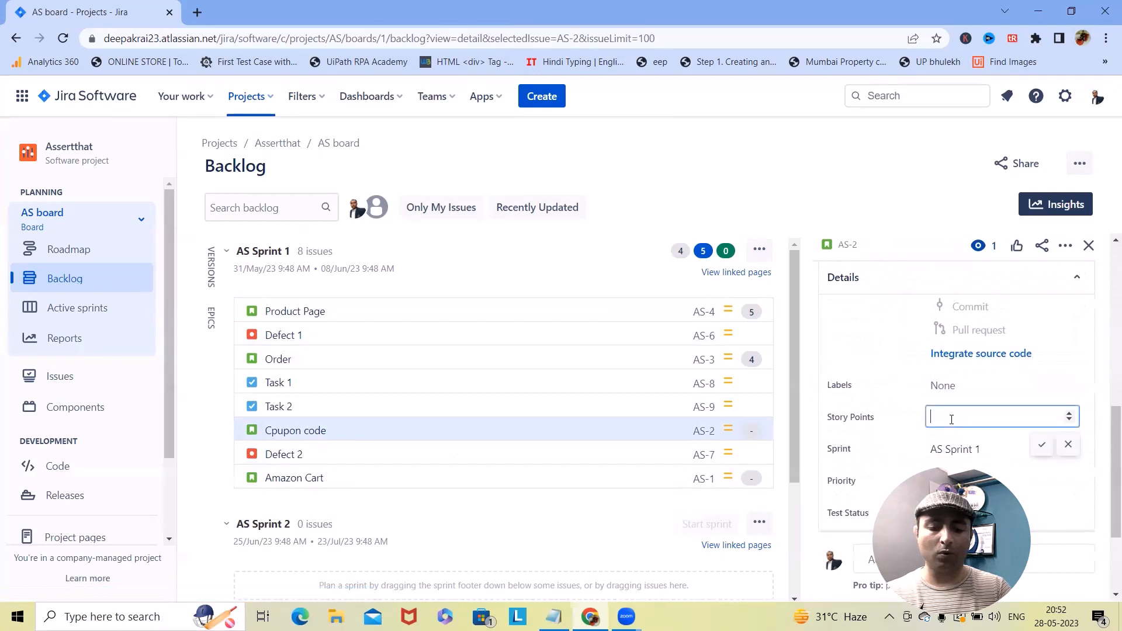
type("8")
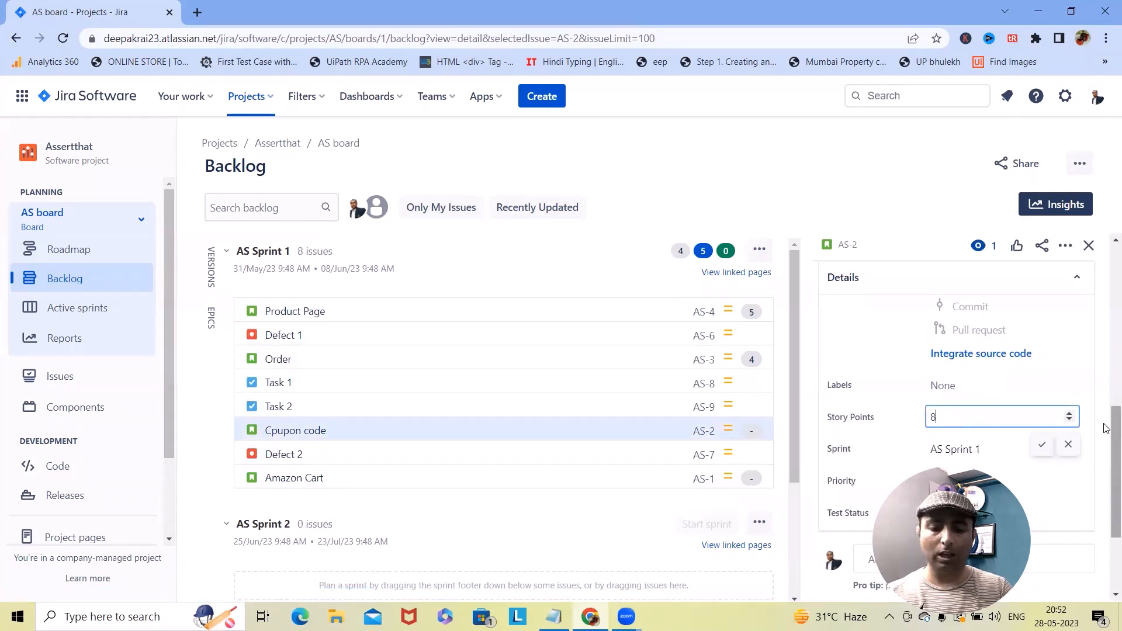
left_click(1041, 445)
Set the story points of the Amazon Cart story in AS Sprint 1 to 3
left_click(444, 480)
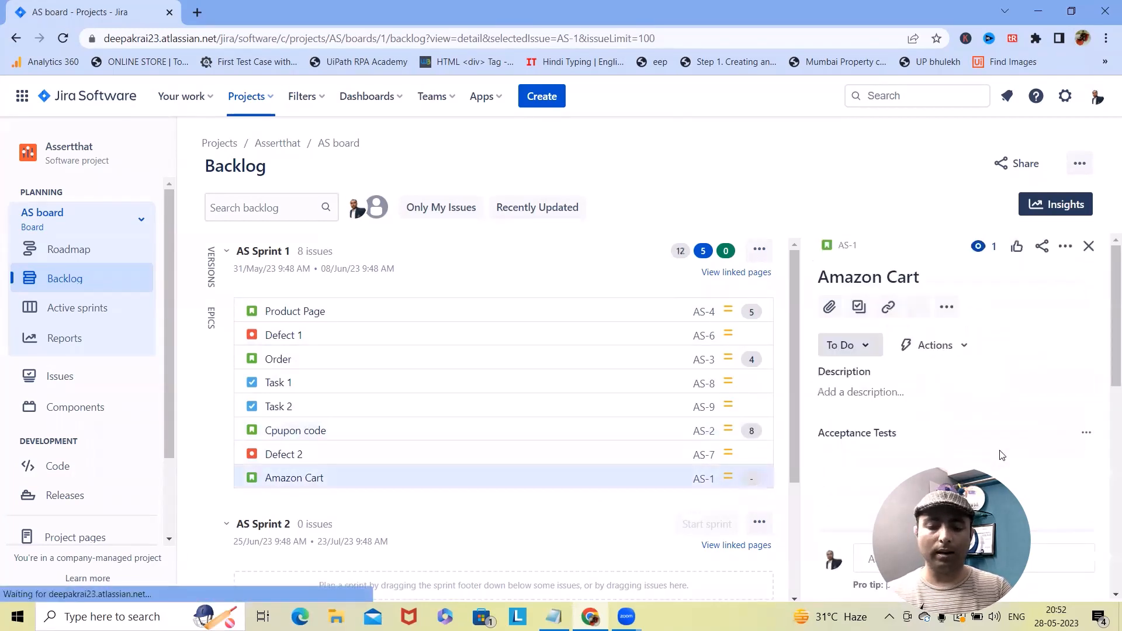
scroll(1002, 459, "down", 6)
scroll(1004, 466, "down", 1)
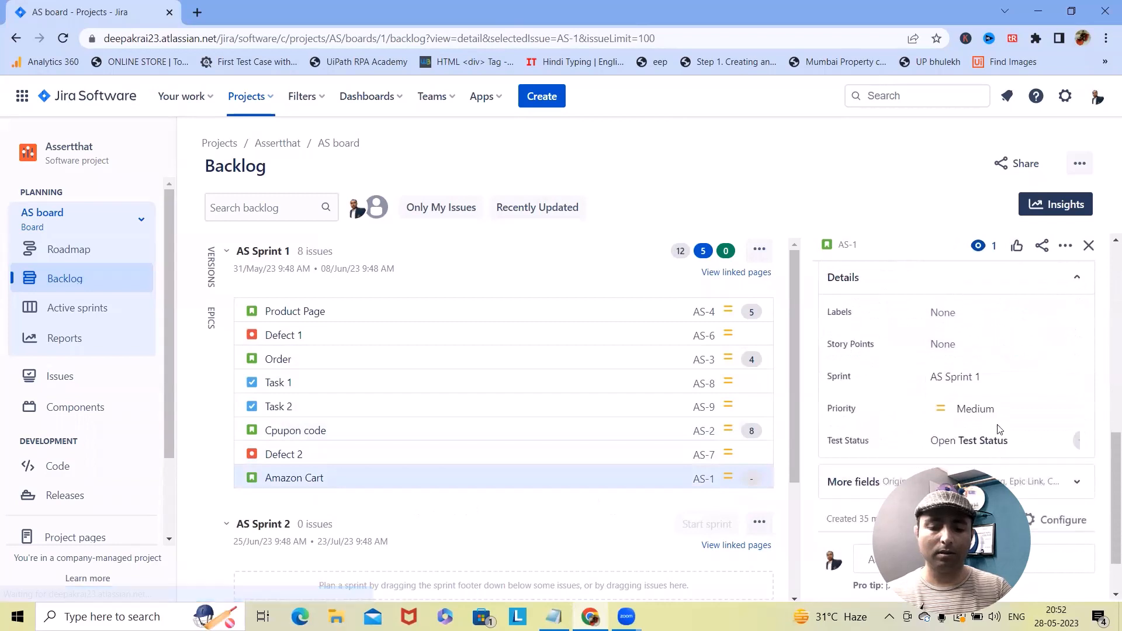
left_click(1008, 356)
type("3")
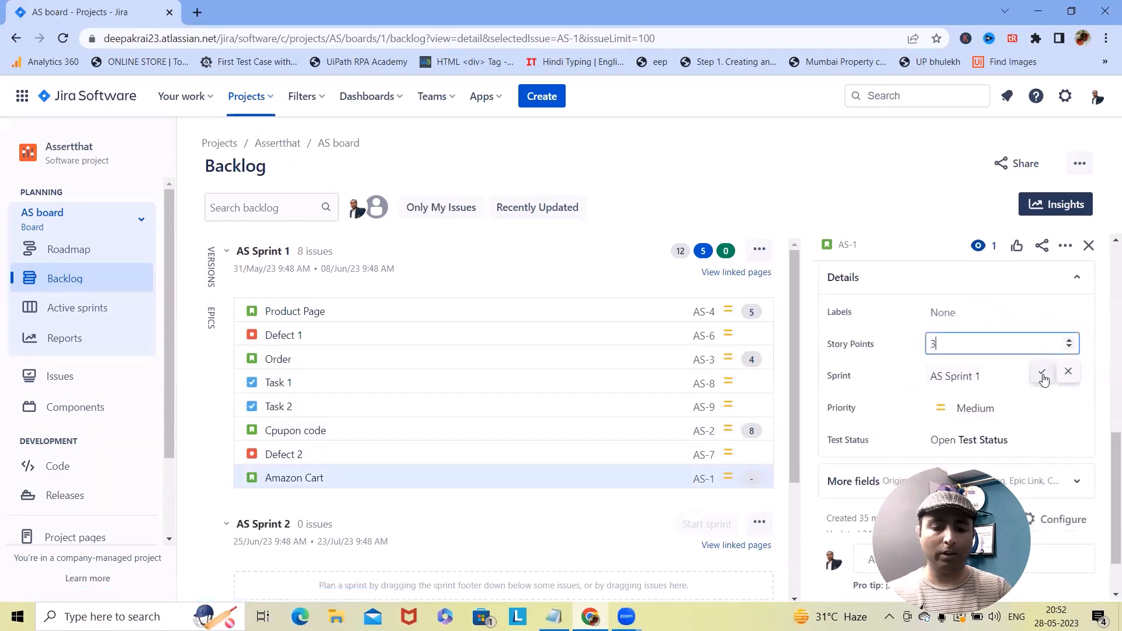
left_click(1041, 372)
Open the backlog insights, examine the sprint commitment for AS Sprint 1, and check which sprints can be selected
left_click(1075, 204)
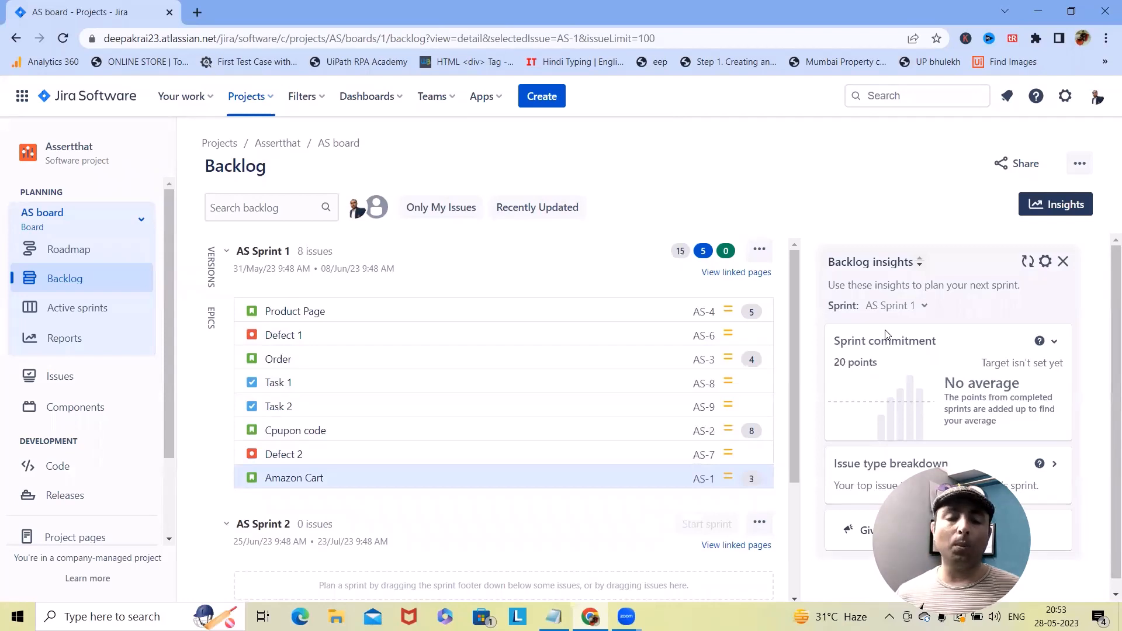
left_click(1055, 341)
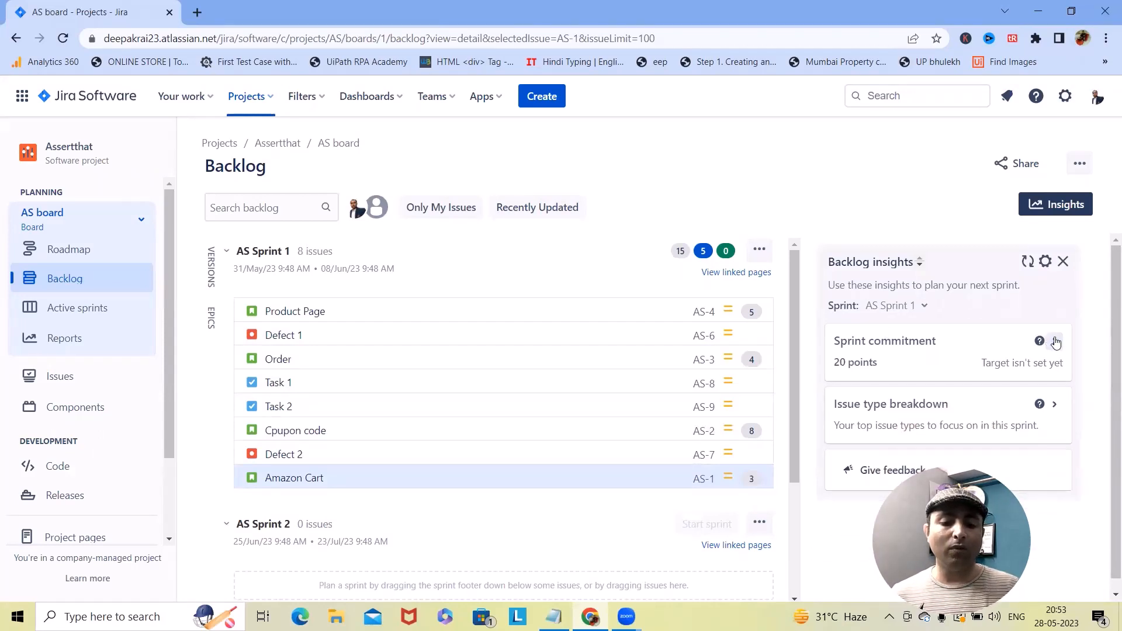
left_click(1055, 341)
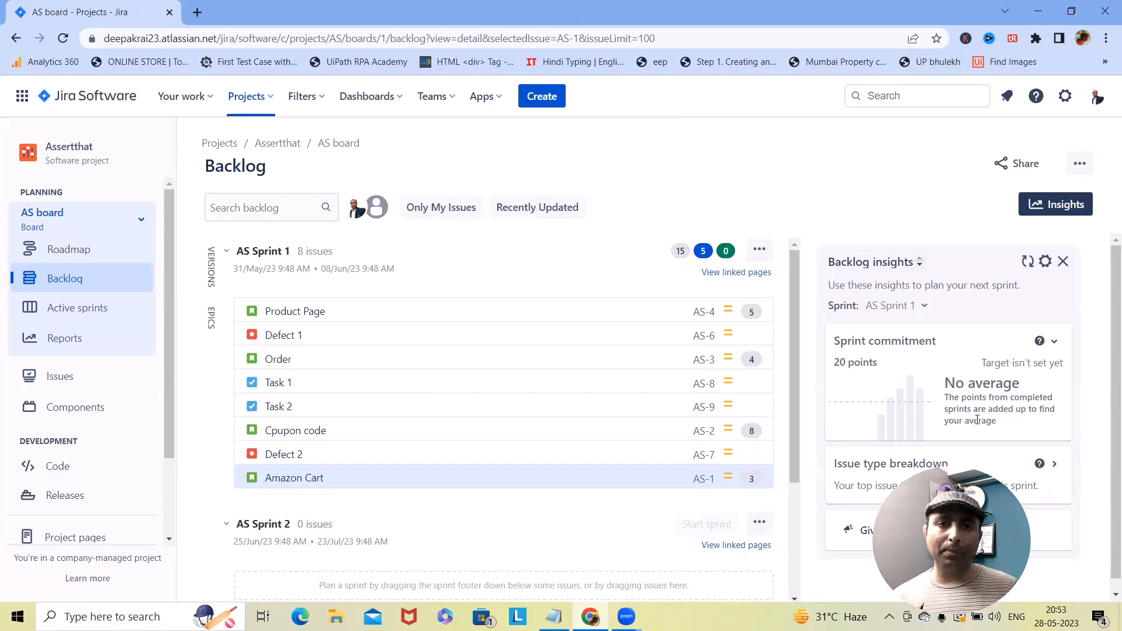
left_click(893, 307)
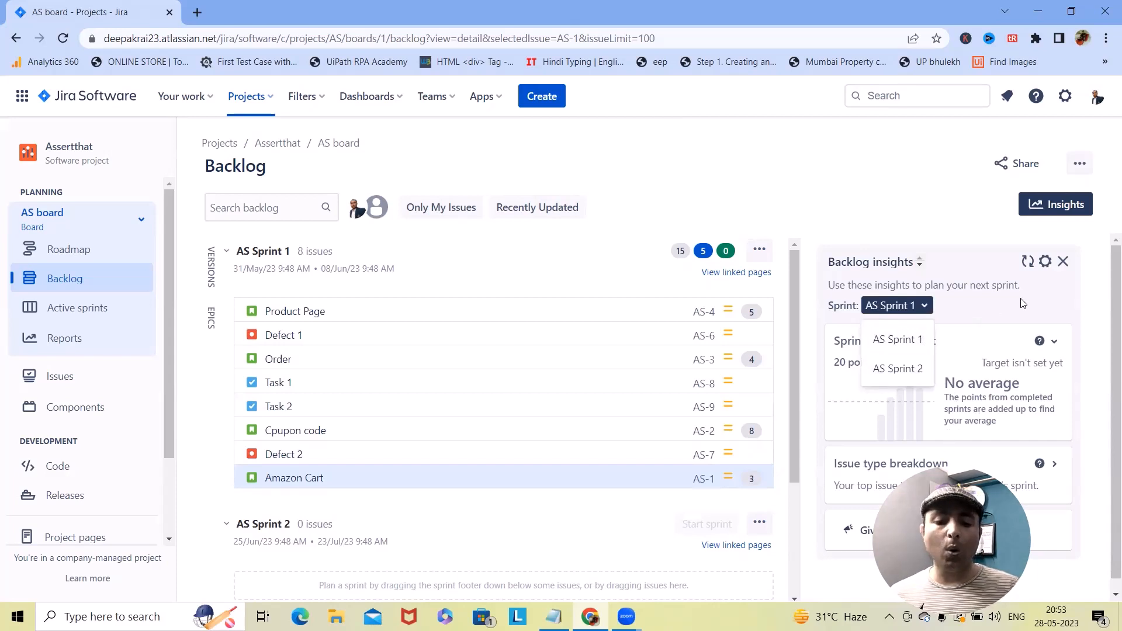
left_click(1027, 322)
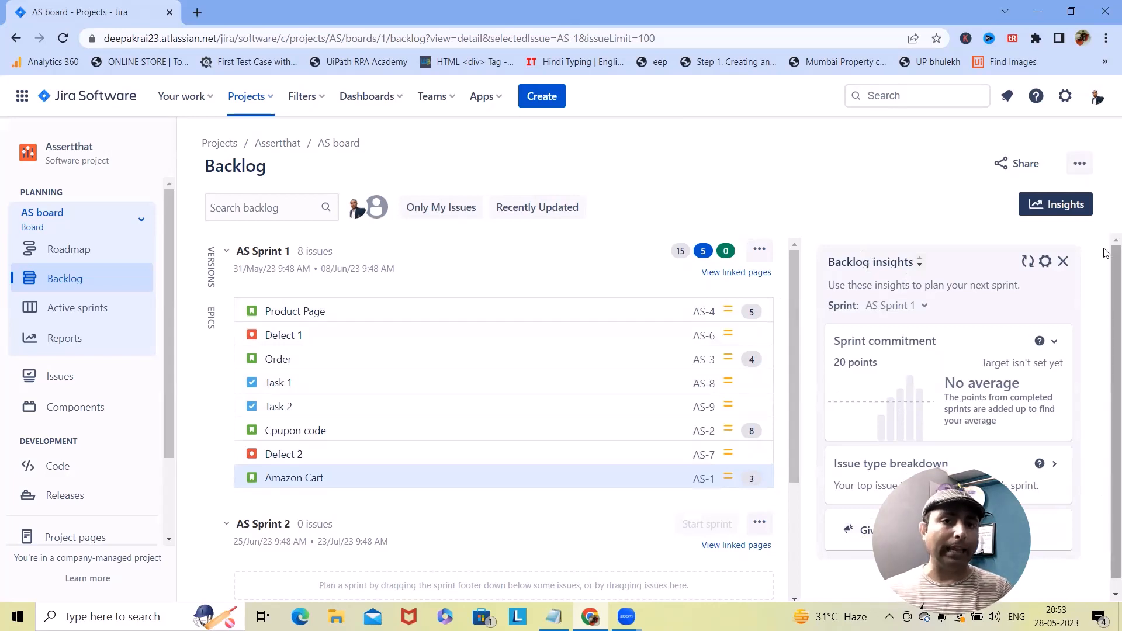
Open the sprint insights for the active AS Sprint 1 board and examine the issues for attention and sprint progress
left_click(111, 315)
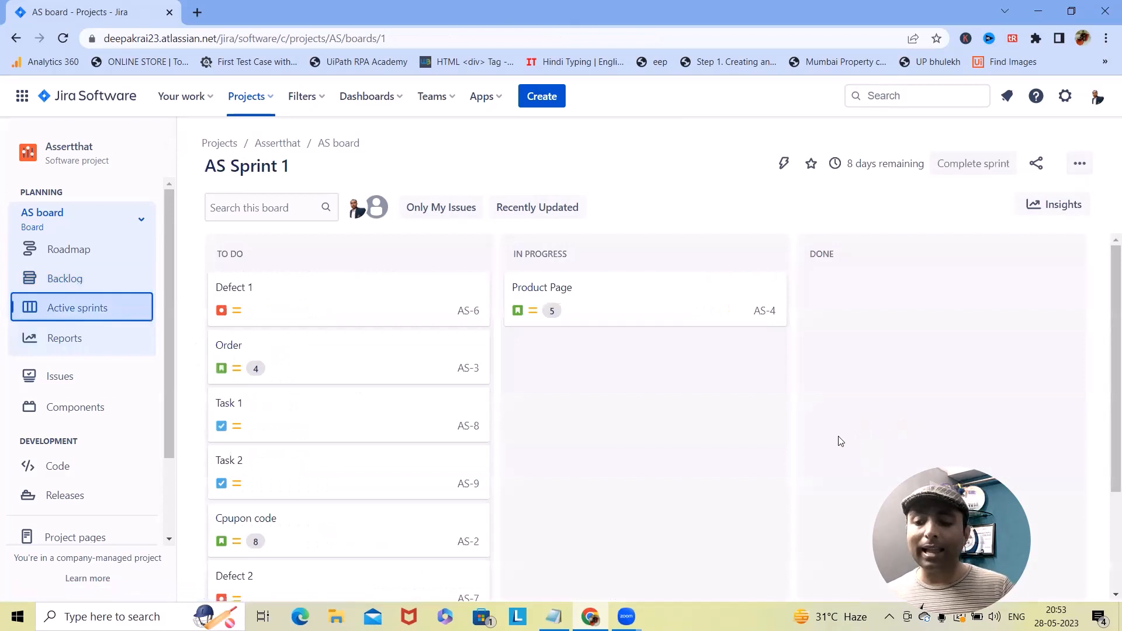
left_click(1033, 204)
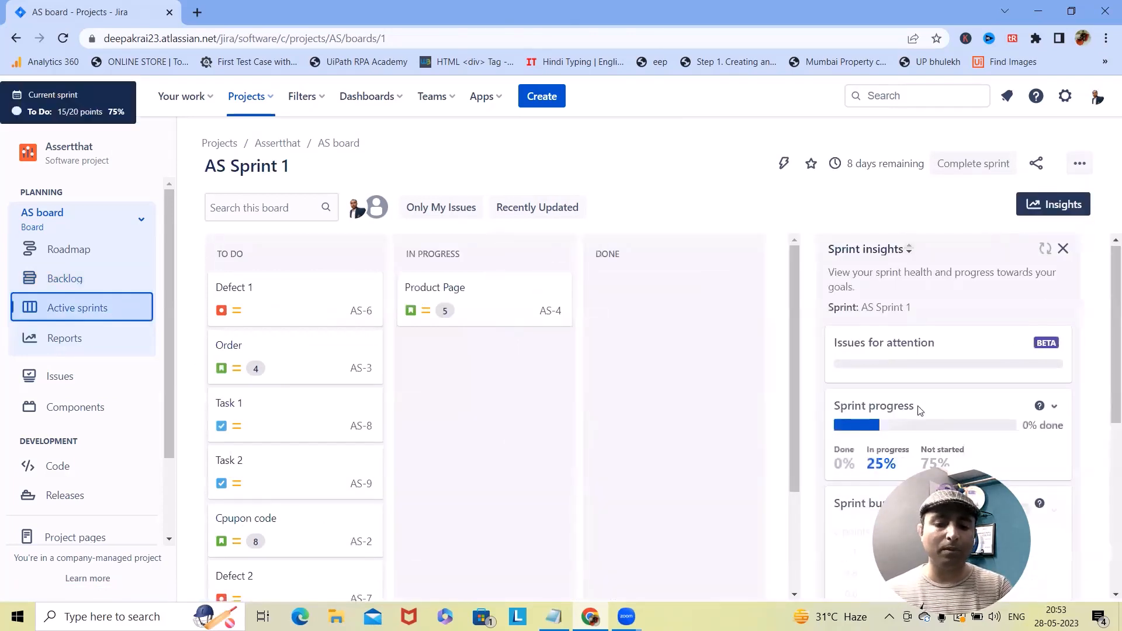
scroll(921, 403, "down", 3)
scroll(922, 371, "up", 3)
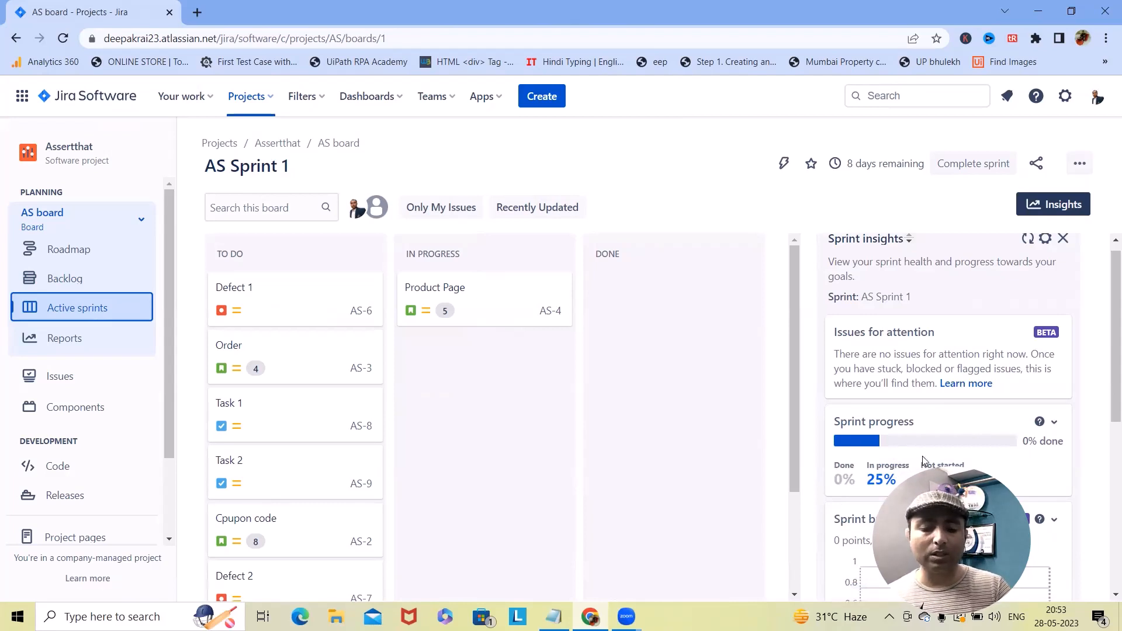
scroll(935, 458, "down", 1)
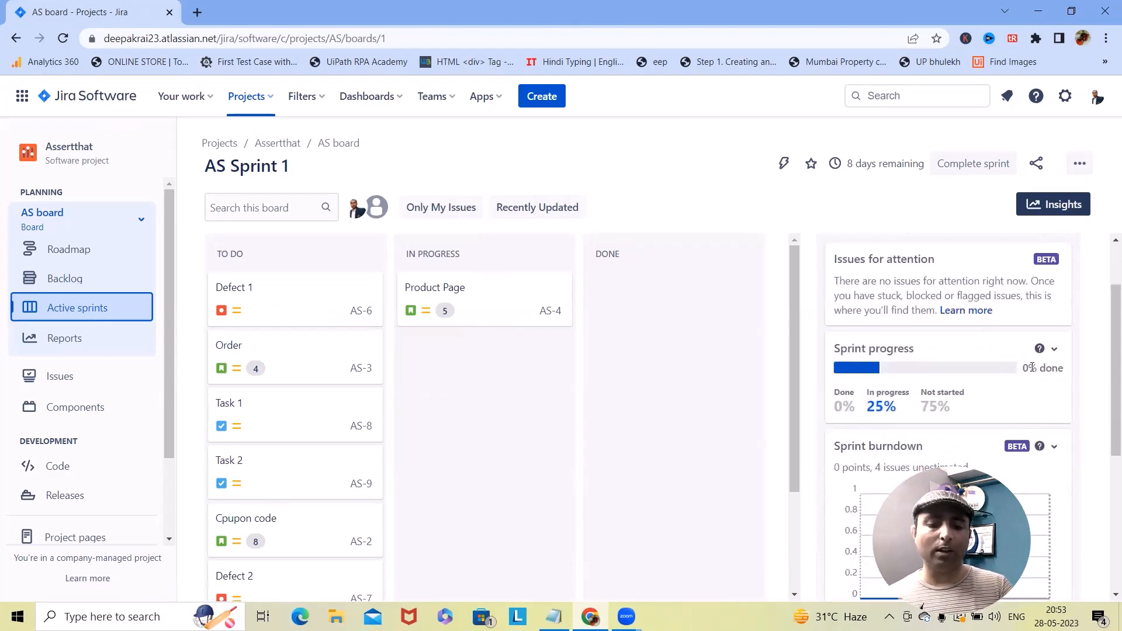
Move the Order story to In Progress and the Product Page story to Done, and reopen the insights to refresh them
left_click_drag(300, 371, 462, 431)
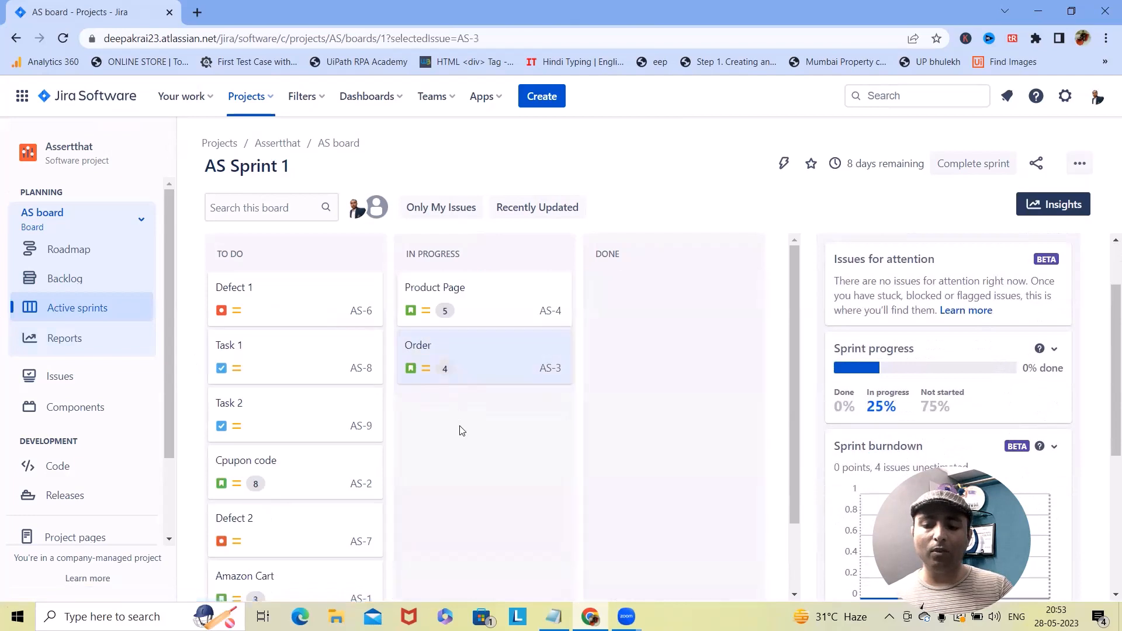
left_click_drag(493, 303, 614, 333)
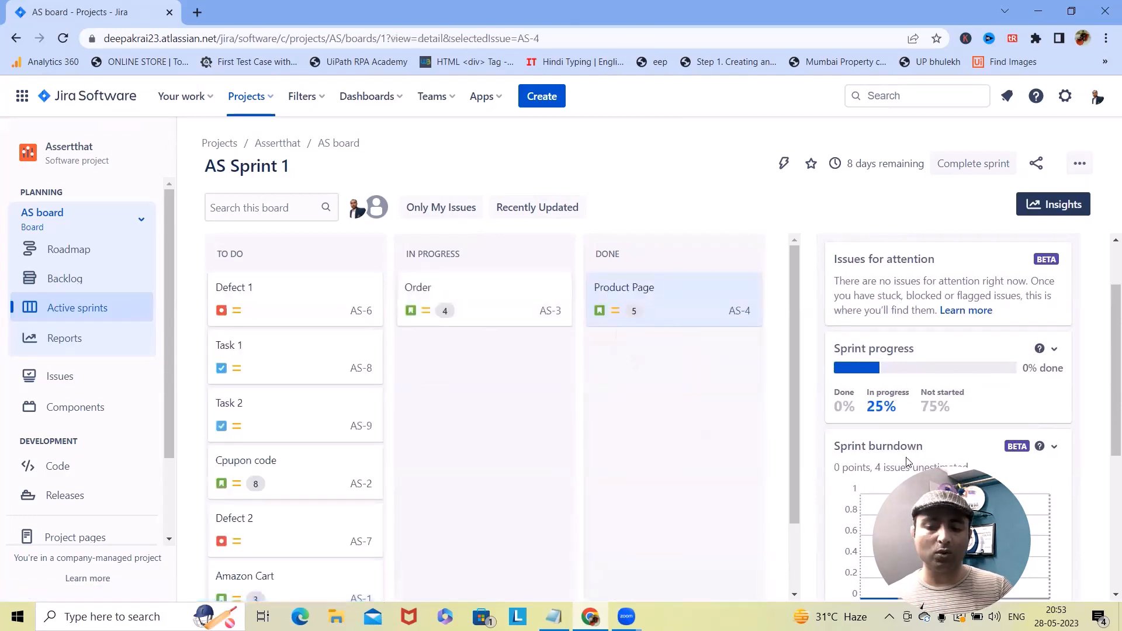
left_click(1060, 205)
left_click(1060, 206)
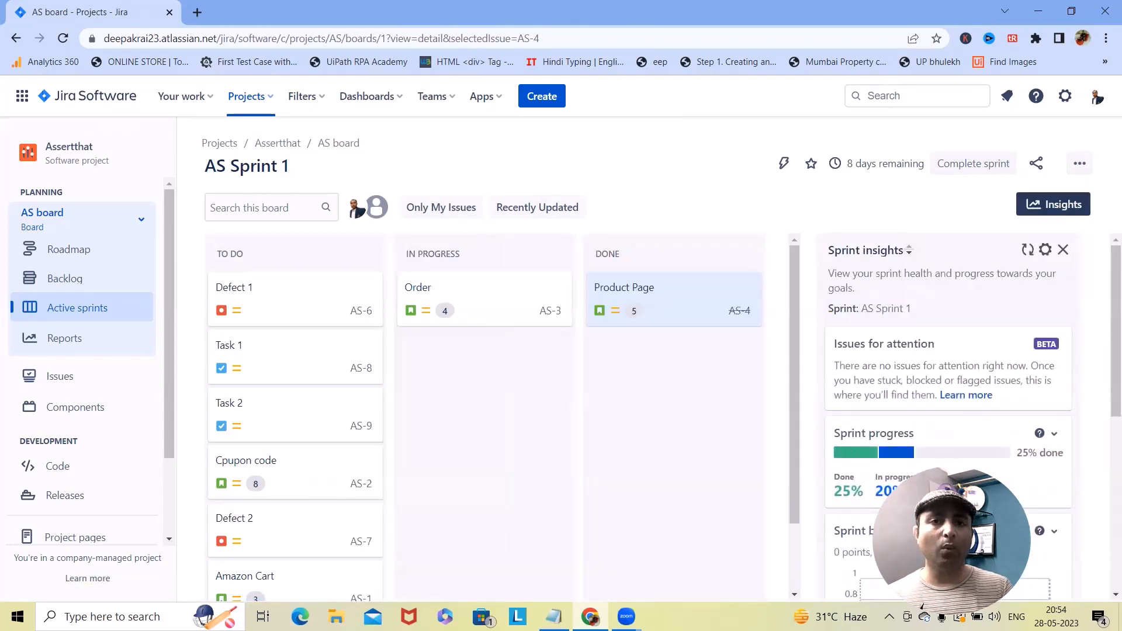
Examine the sprint burndown chart and the epic progress insight for AS Sprint 1
scroll(955, 465, "down", 5)
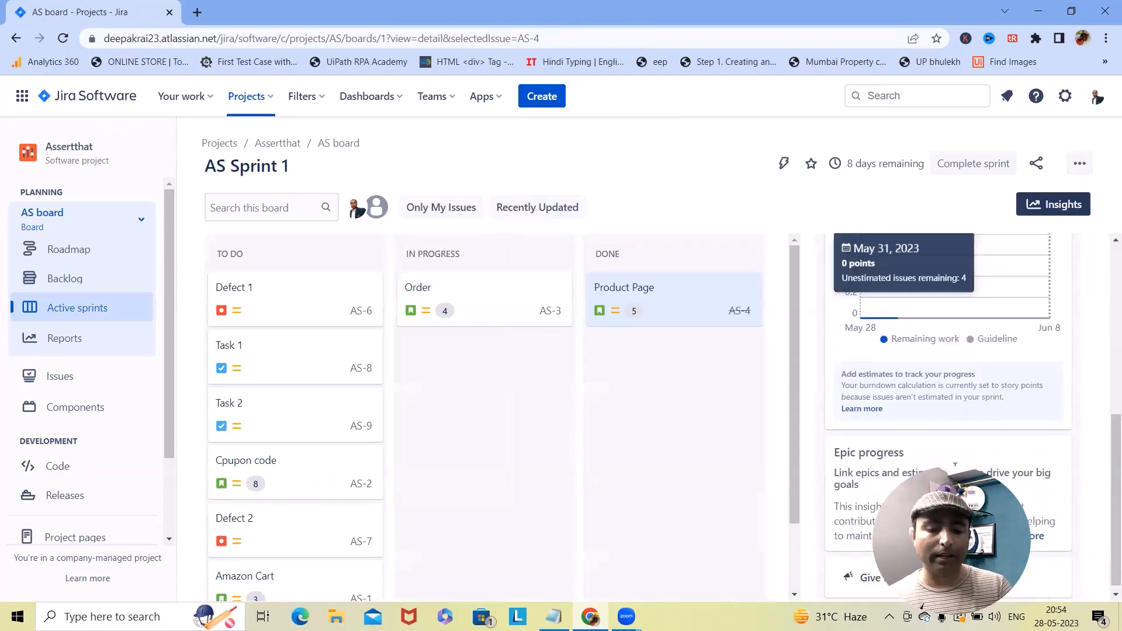
scroll(954, 465, "up", 3)
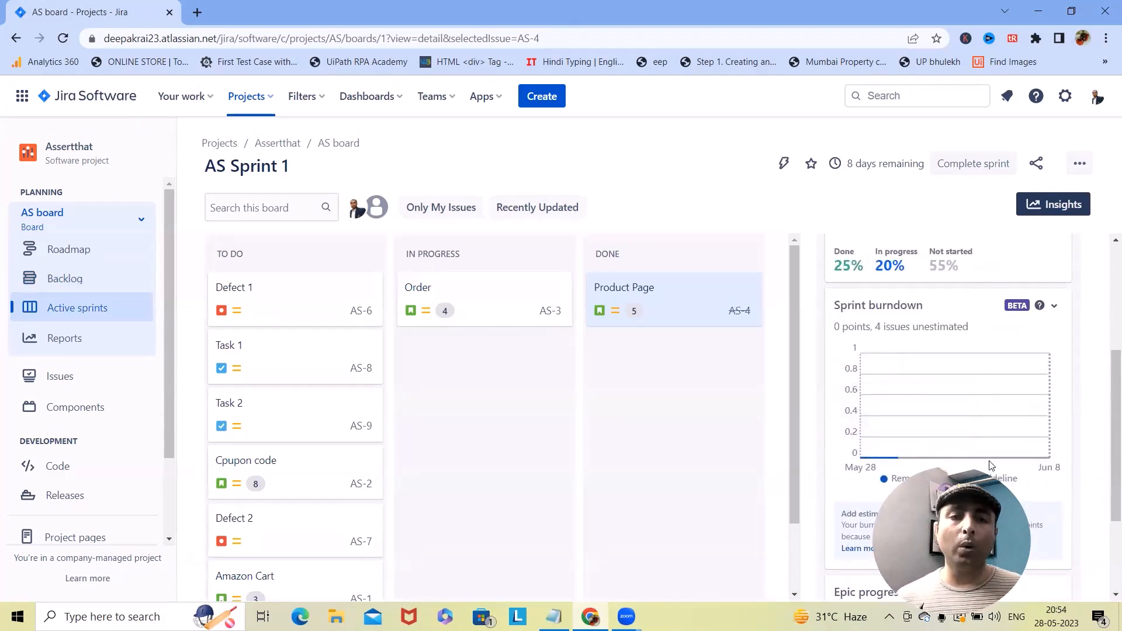
mouse_move(946, 446)
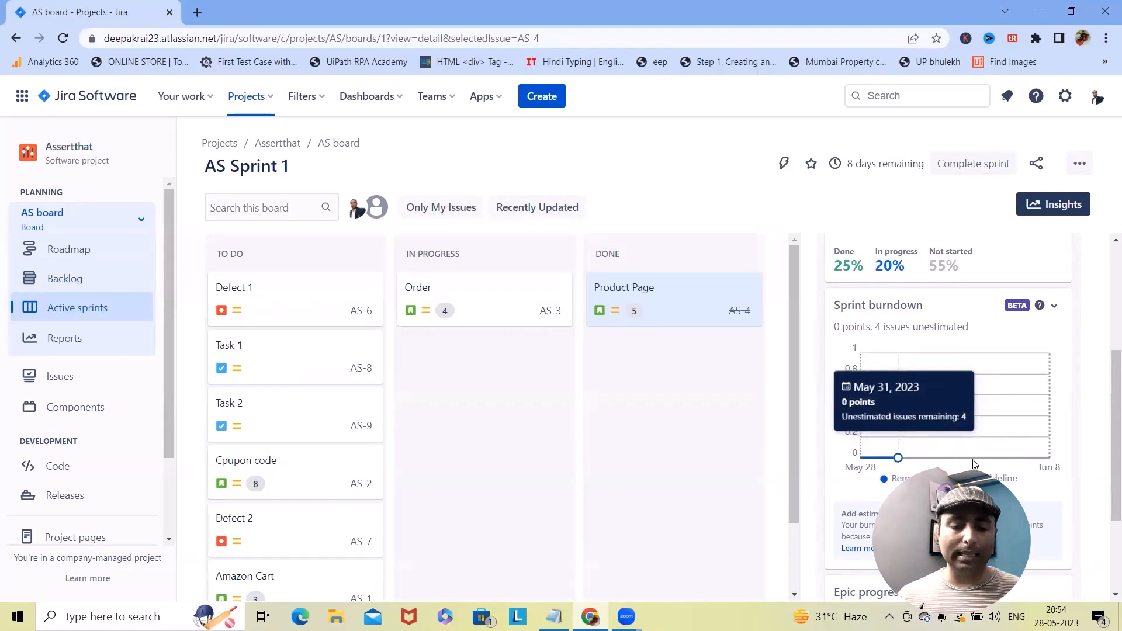
scroll(973, 462, "down", 2)
scroll(942, 400, "up", 5)
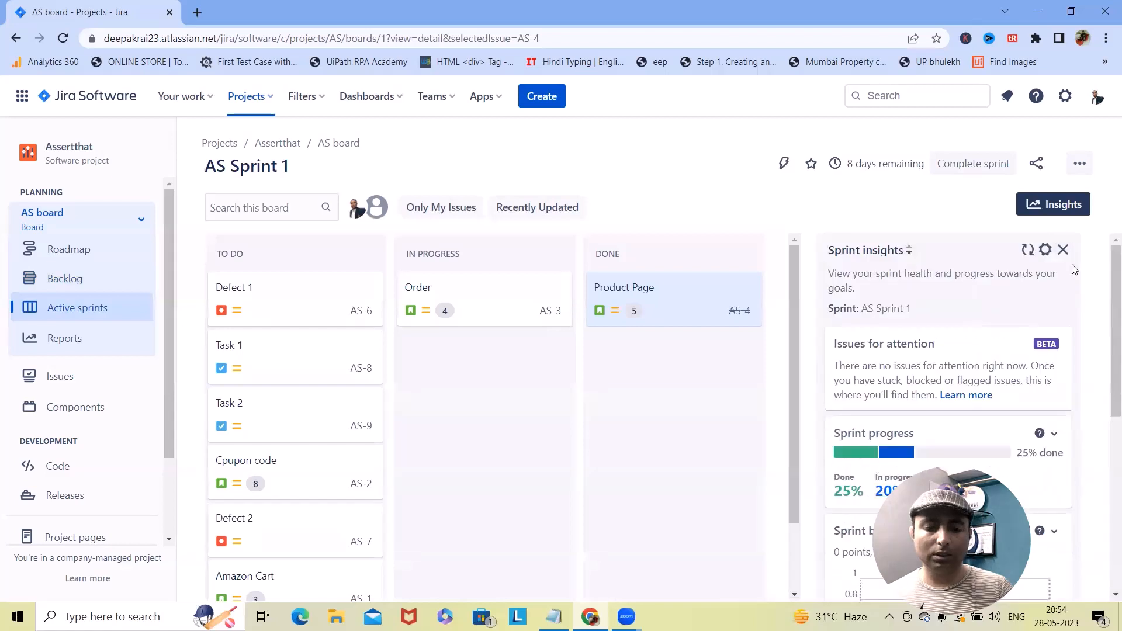
View the project's roadmap and backlog, and return to the active sprint board
left_click(49, 251)
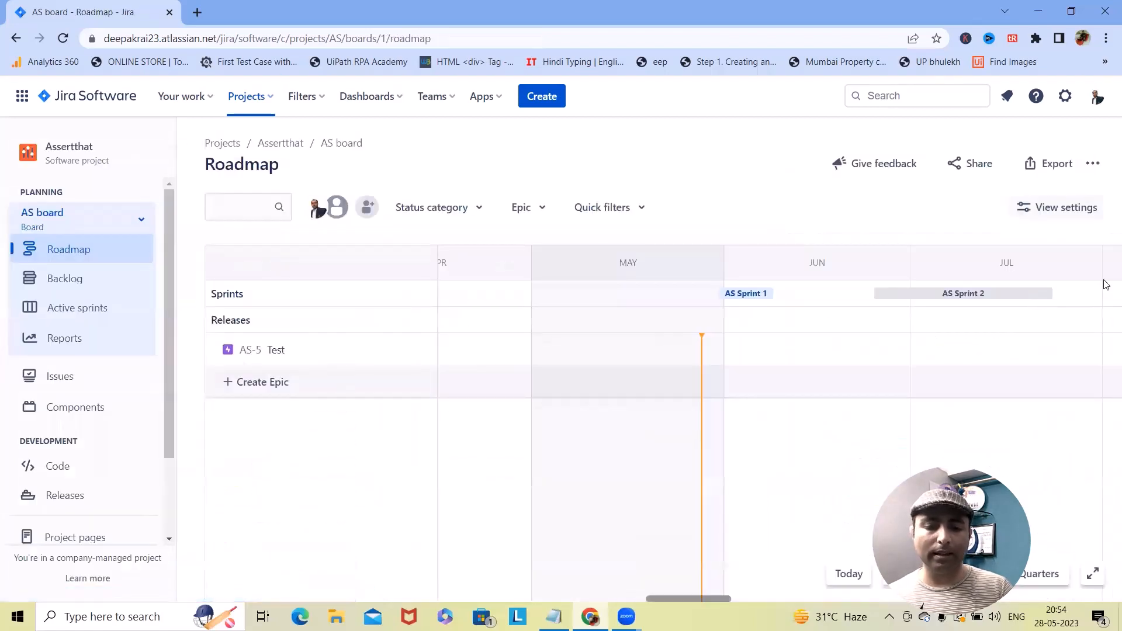
left_click(82, 285)
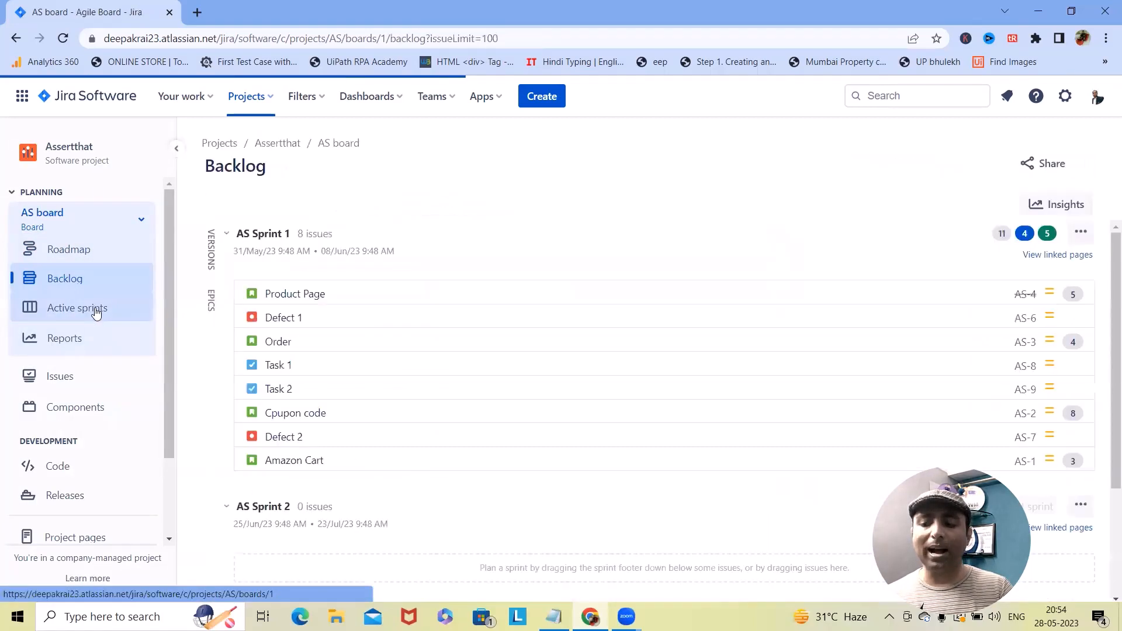
left_click(95, 309)
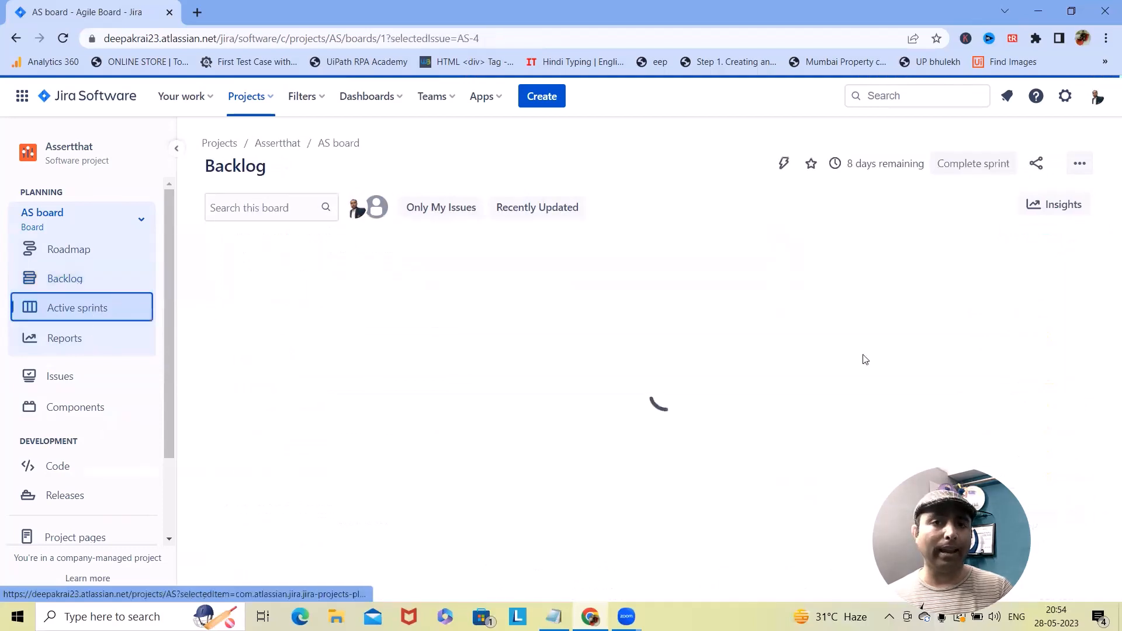
Open the insights settings for AS board and review the options for board insights and backlog insights
left_click(1084, 167)
left_click(1004, 194)
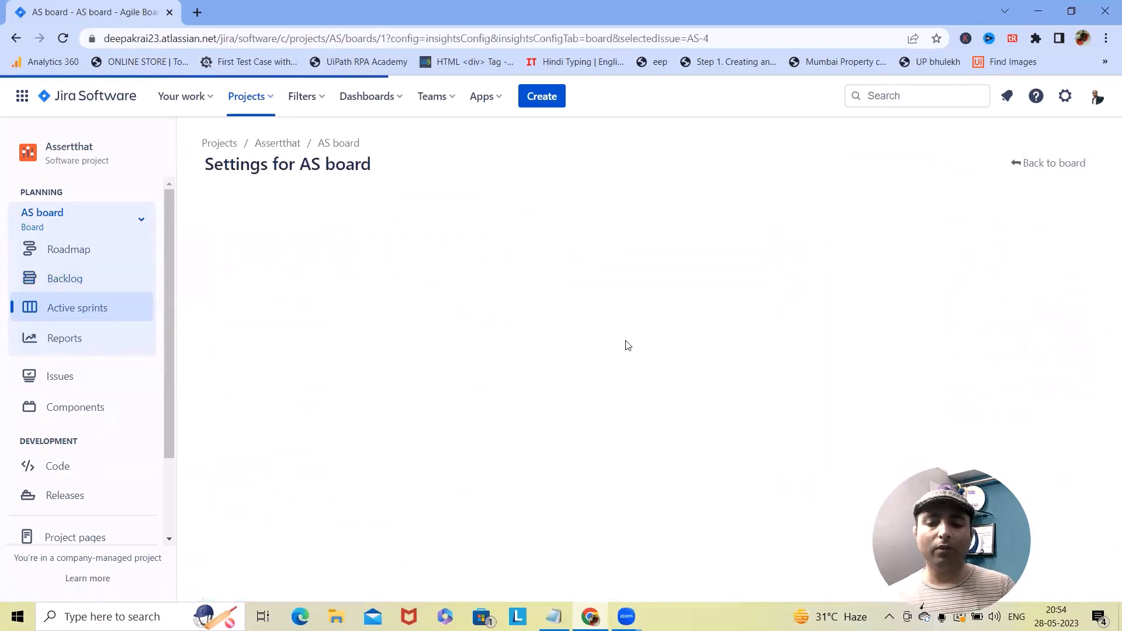
scroll(384, 346, "down", 3)
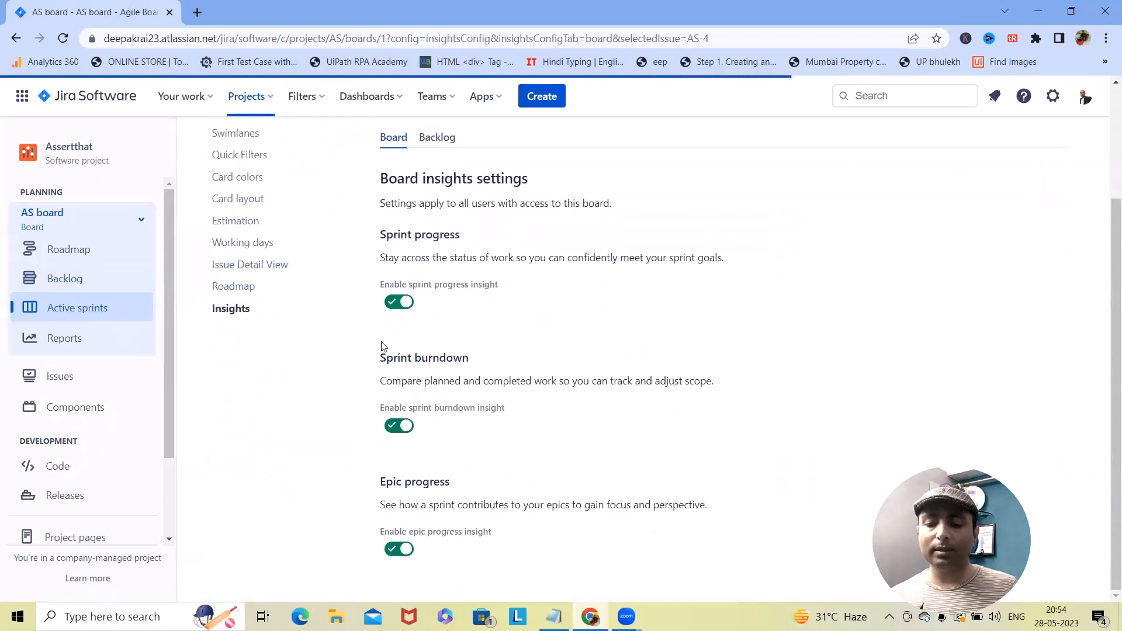
left_click(449, 138)
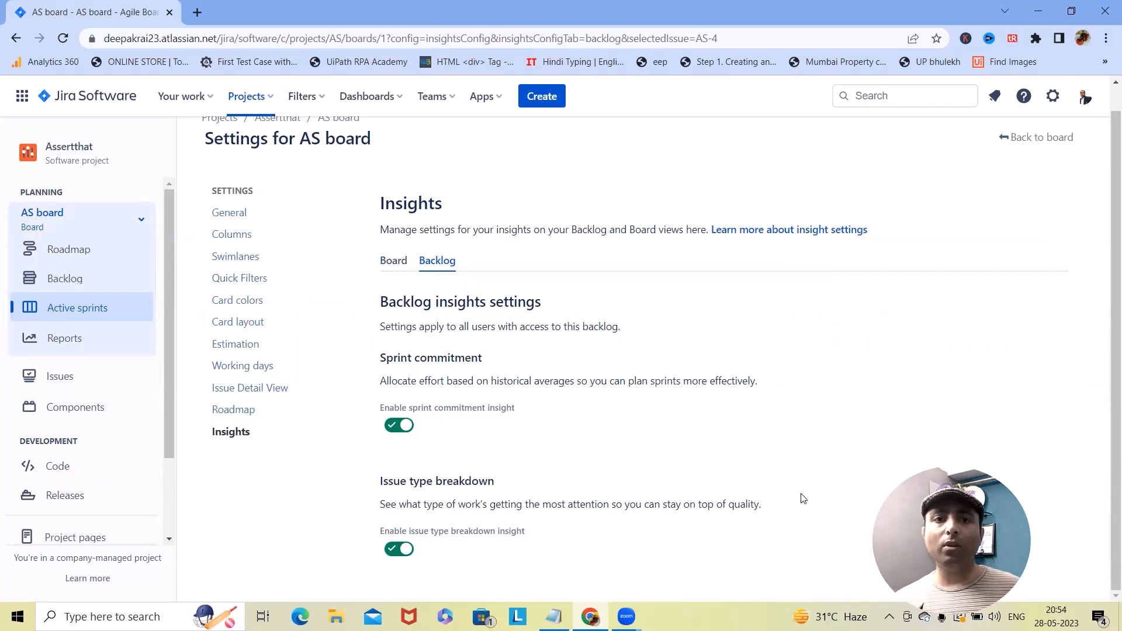
Compare the sprint progress, burndown and epic progress board settings with the sprint commitment and issue type breakdown backlog settings
left_click(393, 261)
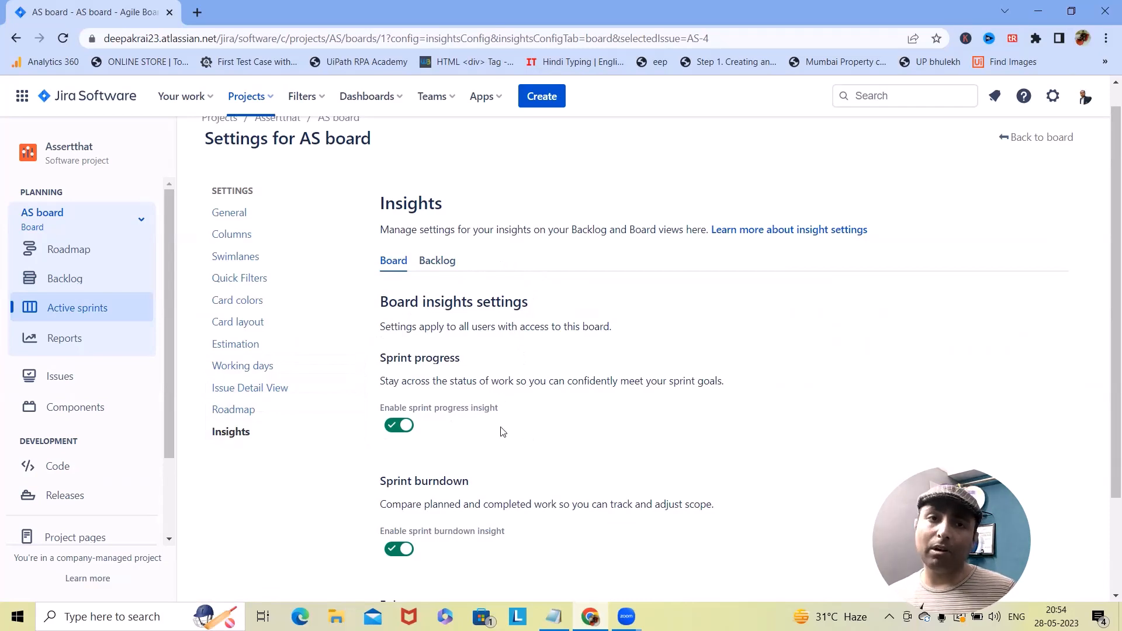
left_click(439, 264)
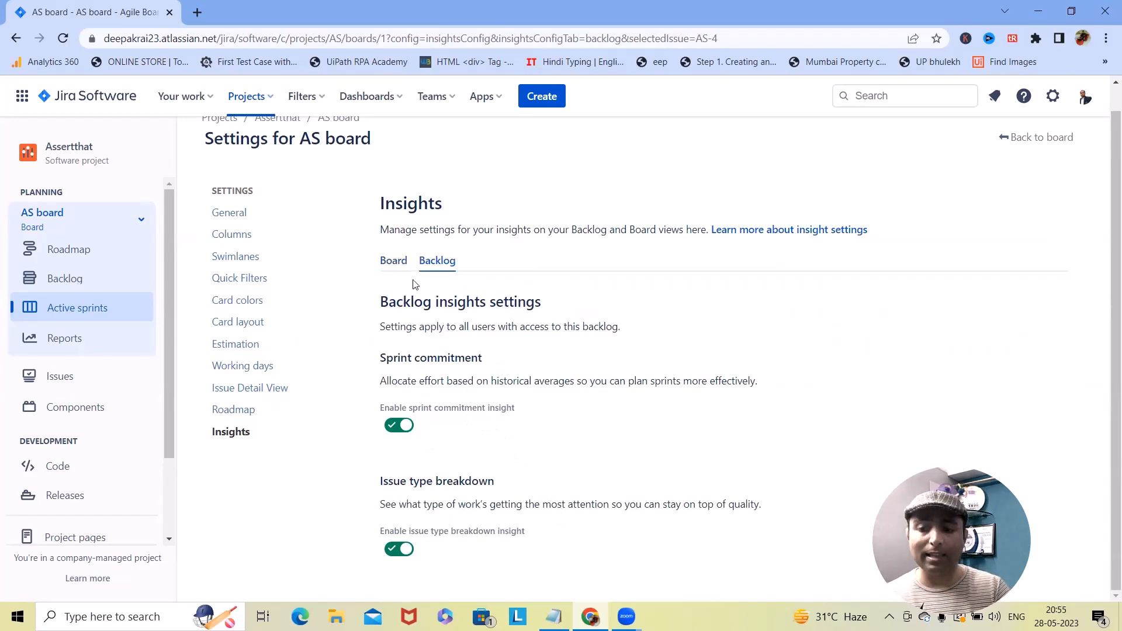
left_click(384, 259)
scroll(554, 461, "down", 2)
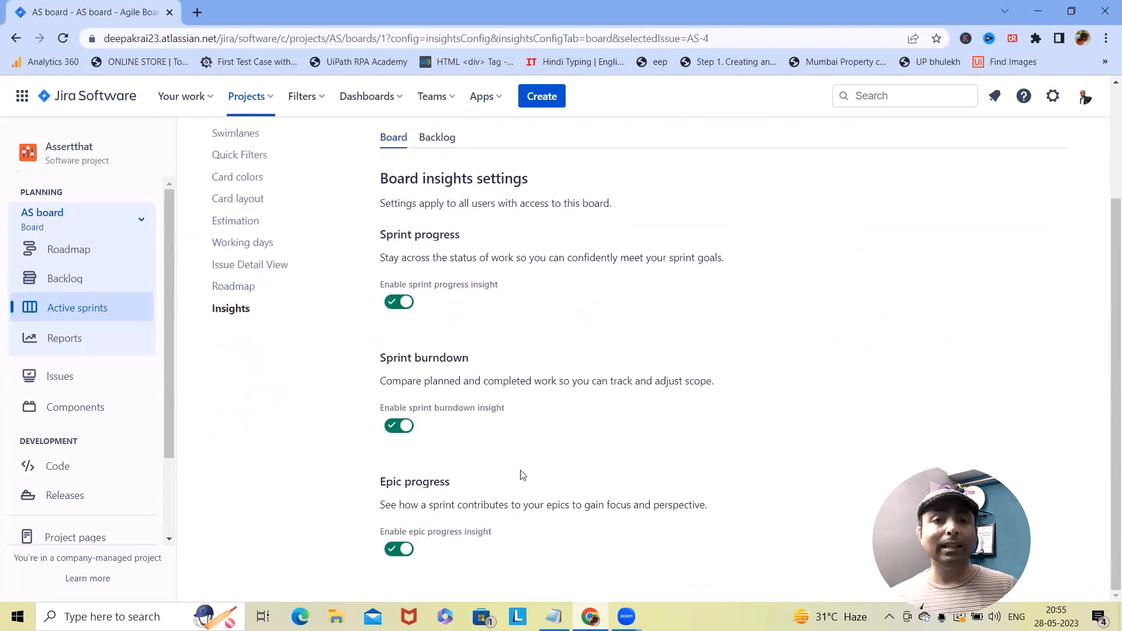
scroll(671, 468, "up", 2)
scroll(643, 528, "down", 2)
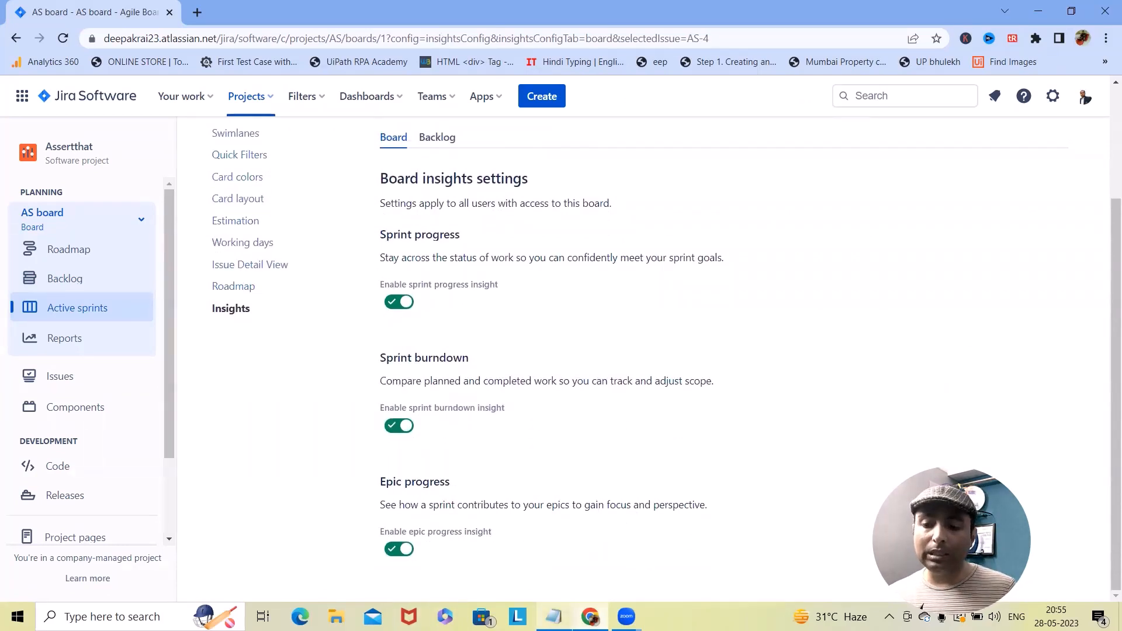
mouse_move(553, 616)
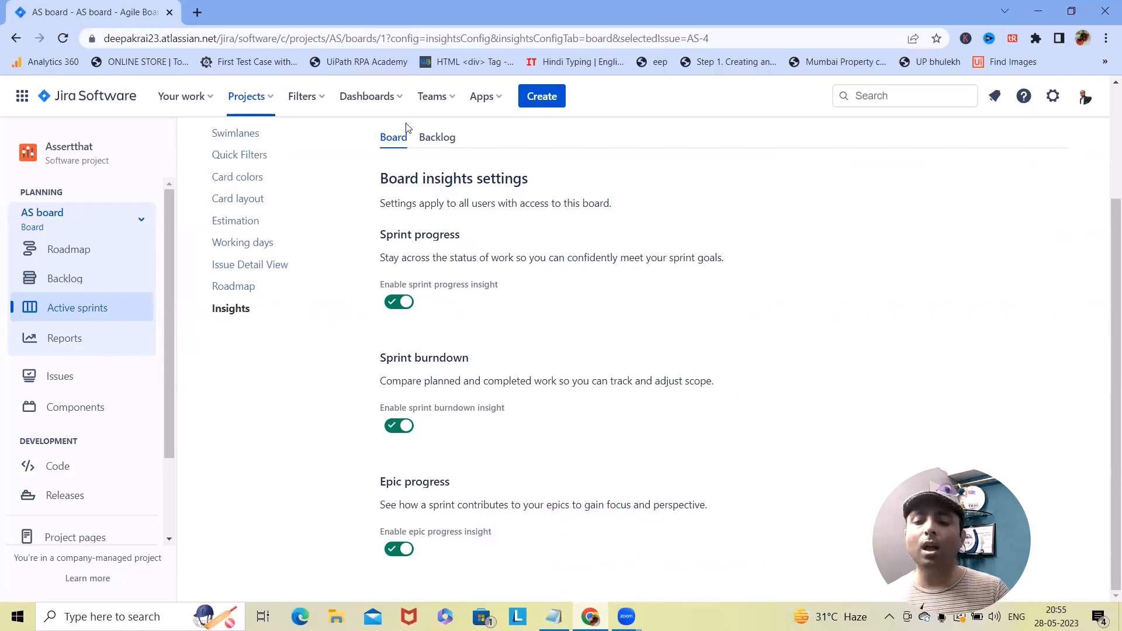
left_click(425, 137)
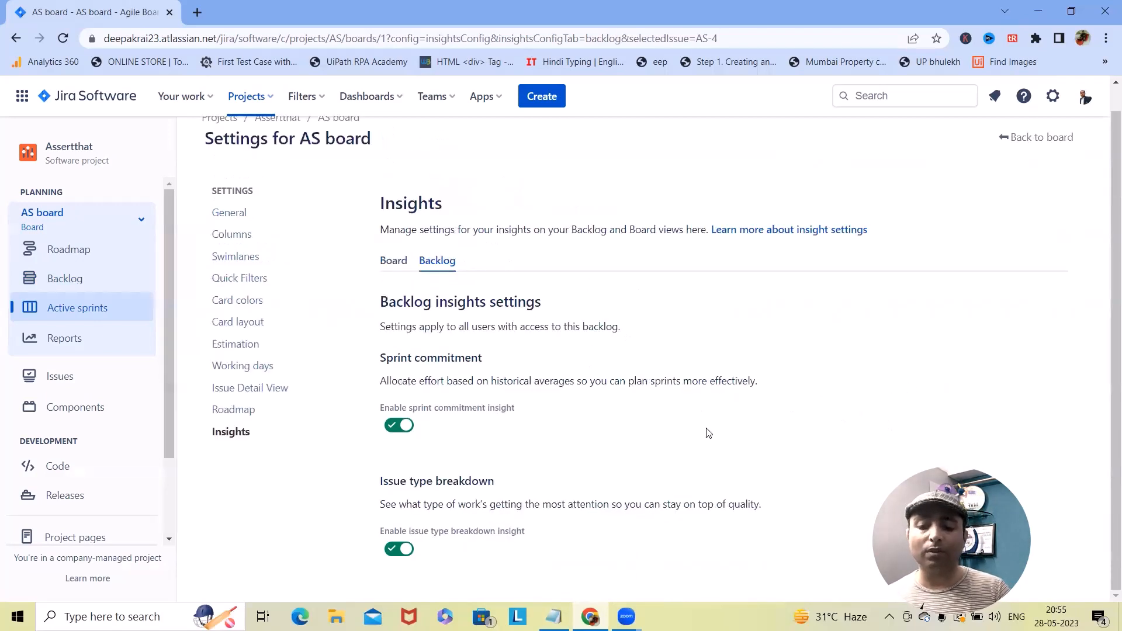